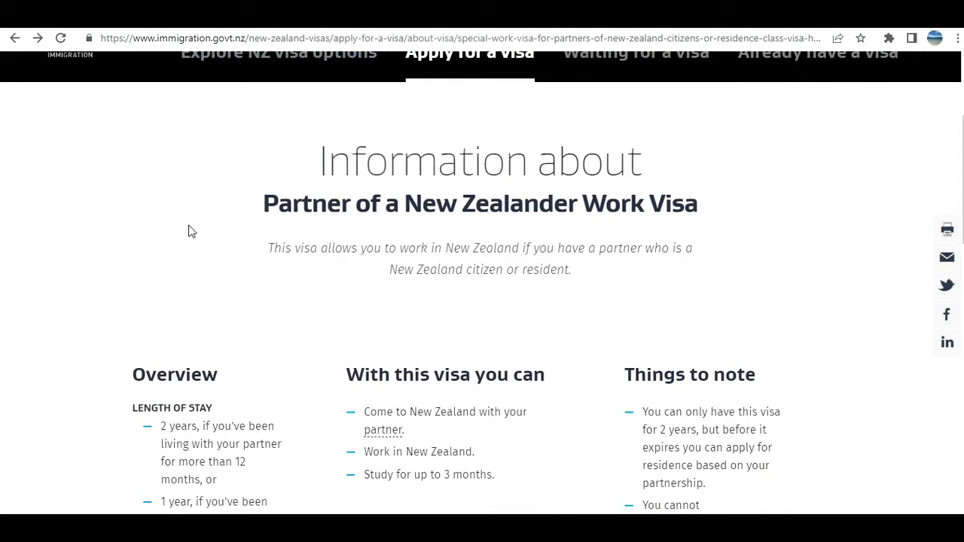
# Read the introduction to the Partner of a New Zealander Work Visa and its length-of-stay conditions in the Overview
pyautogui.scroll(-2, 156, 211)
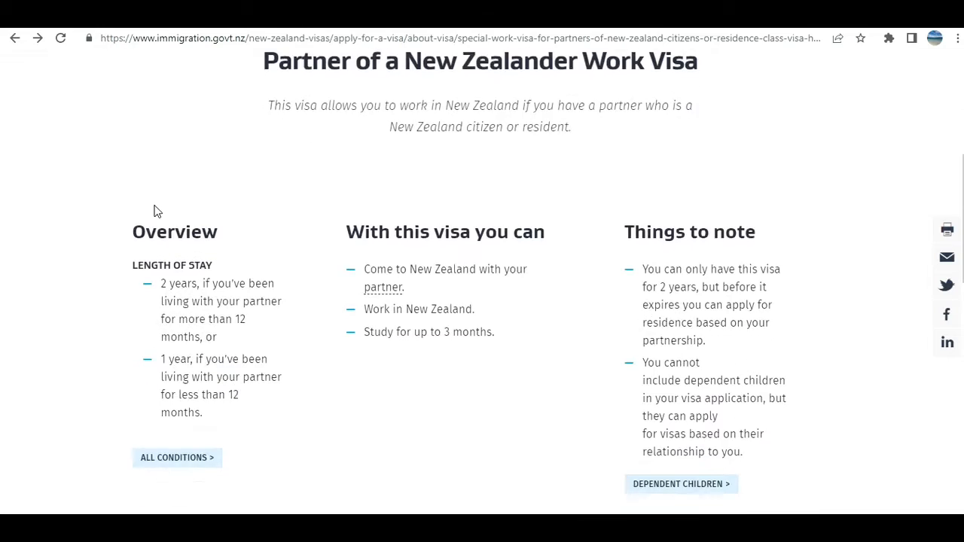
pyautogui.scroll(3, 155, 211)
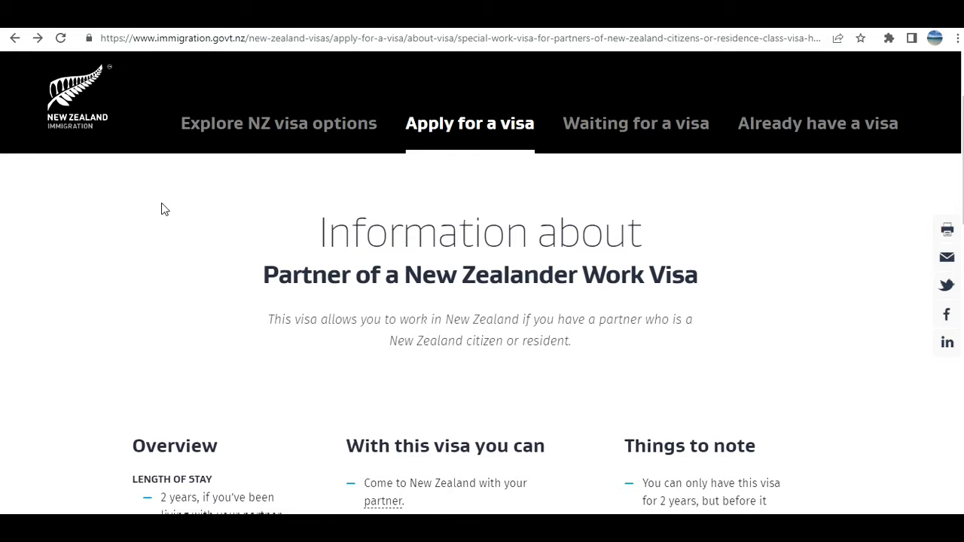
pyautogui.scroll(-2, 161, 203)
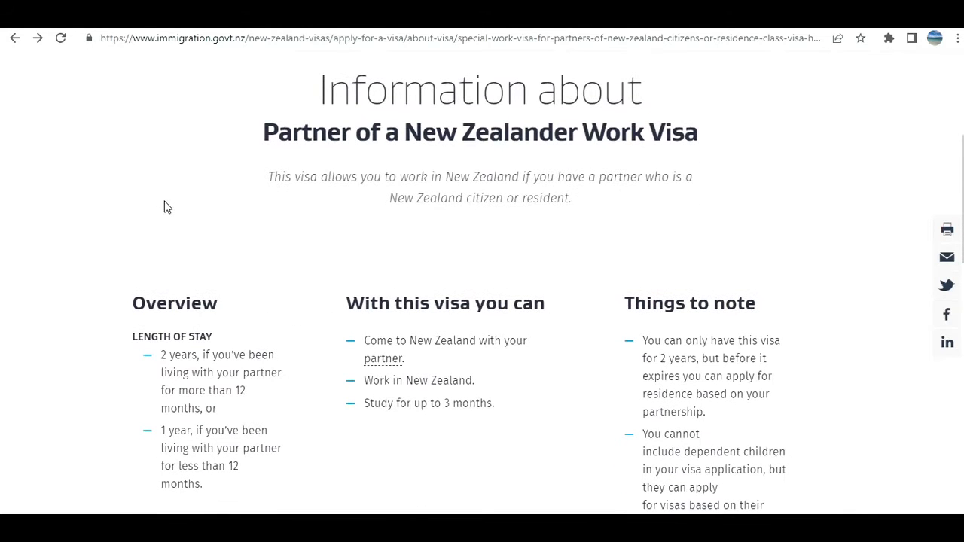
pyautogui.scroll(2, 160, 204)
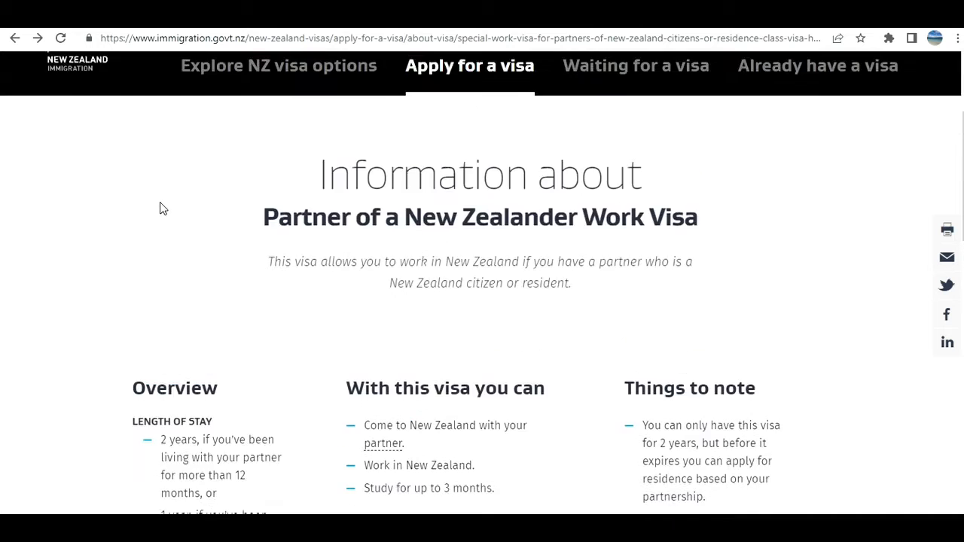
pyautogui.scroll(-2, 160, 201)
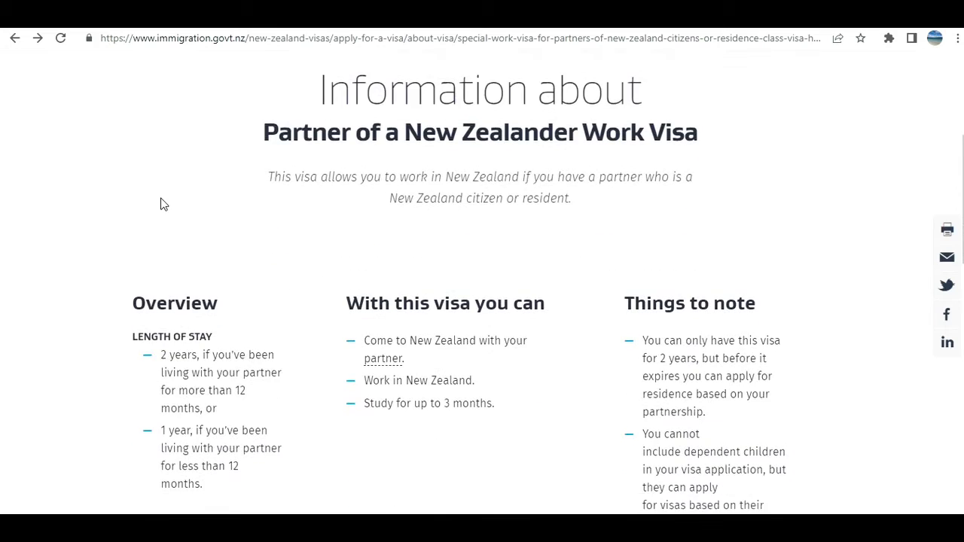
pyautogui.scroll(1, 160, 201)
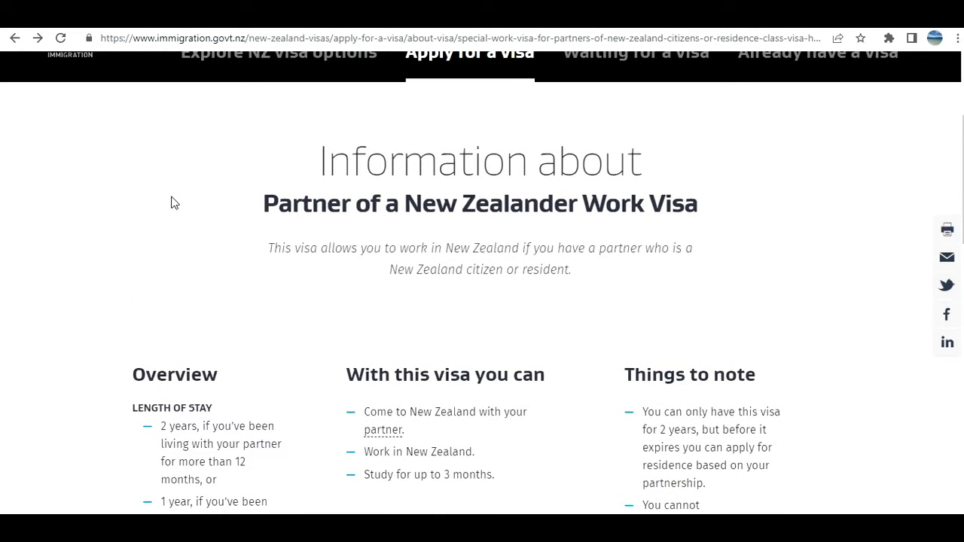
pyautogui.scroll(-2, 172, 203)
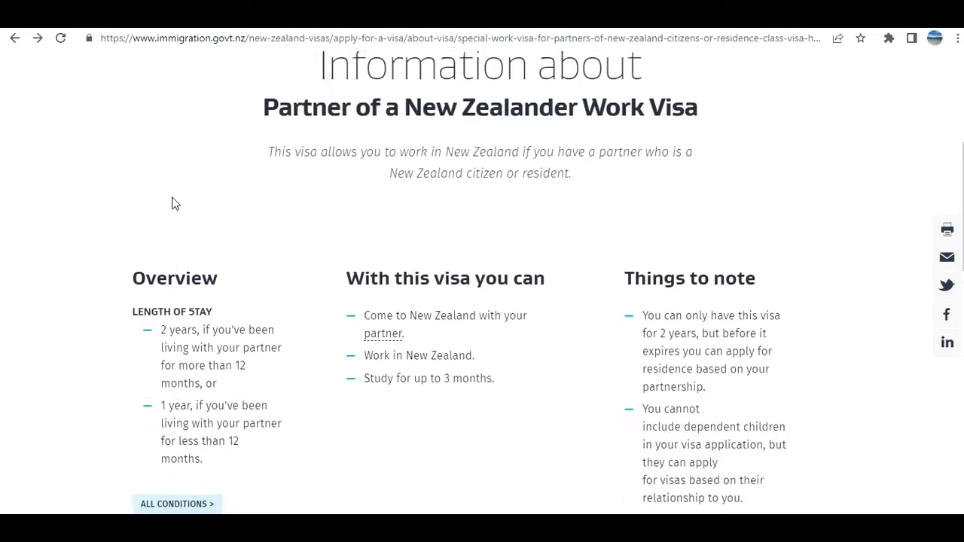
pyautogui.scroll(1, 173, 203)
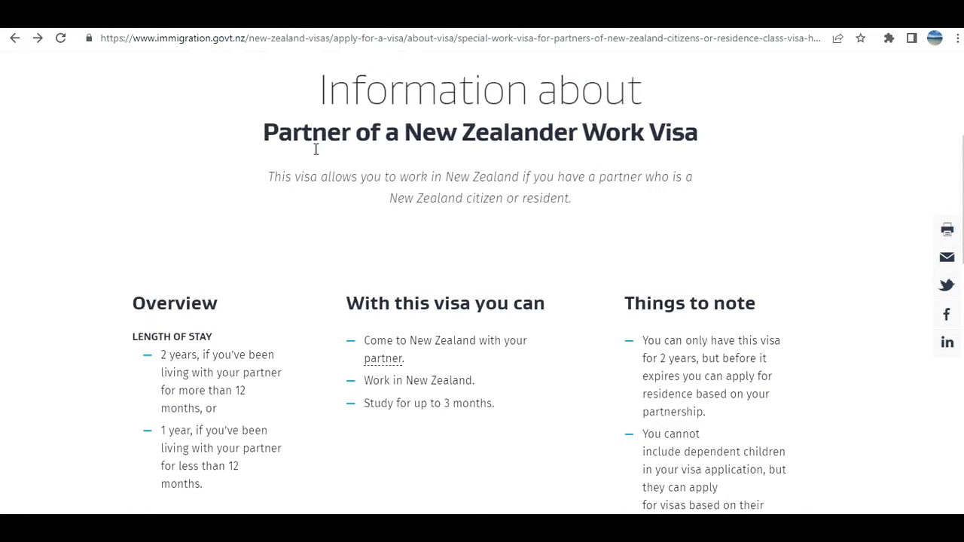
pyautogui.scroll(-1, 240, 213)
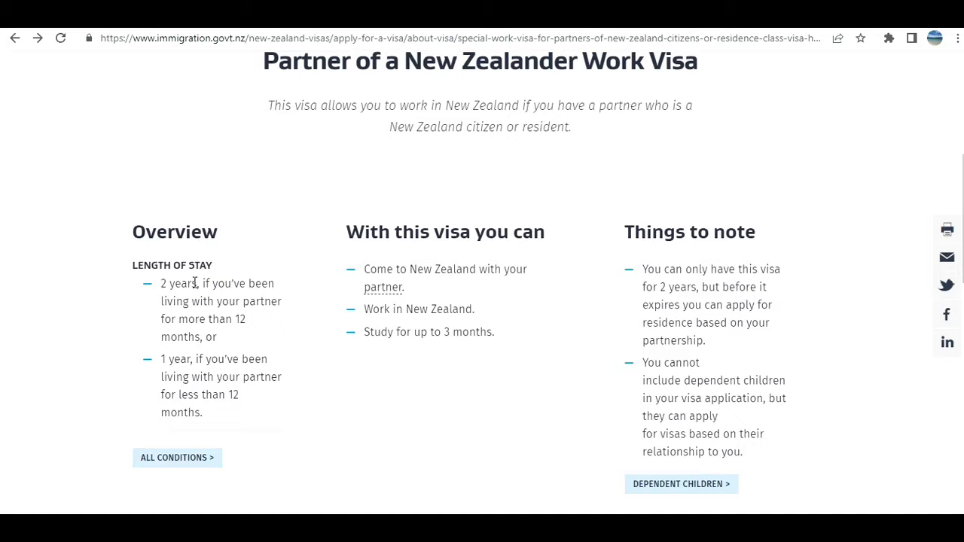
pyautogui.moveTo(187, 282); pyautogui.dragTo(210, 299)
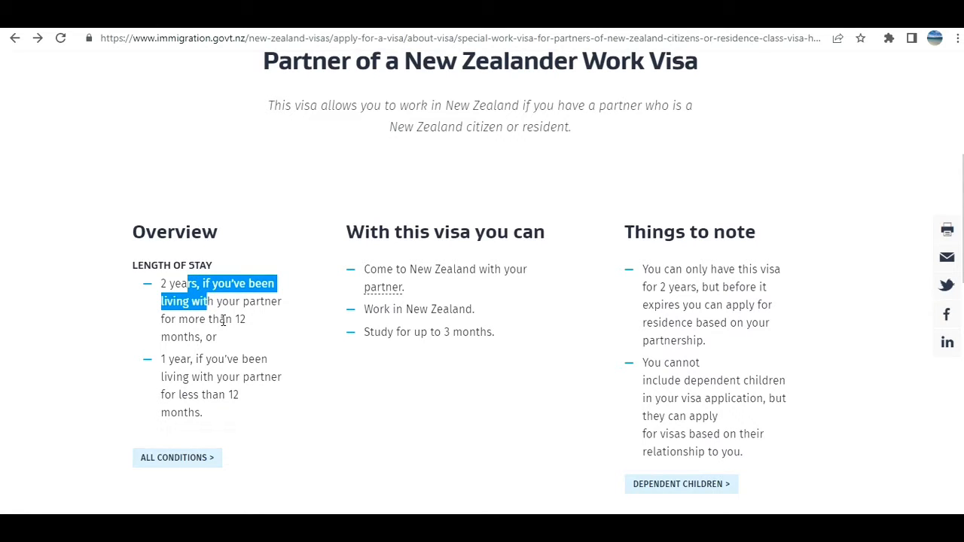
pyautogui.moveTo(224, 322); pyautogui.dragTo(243, 419)
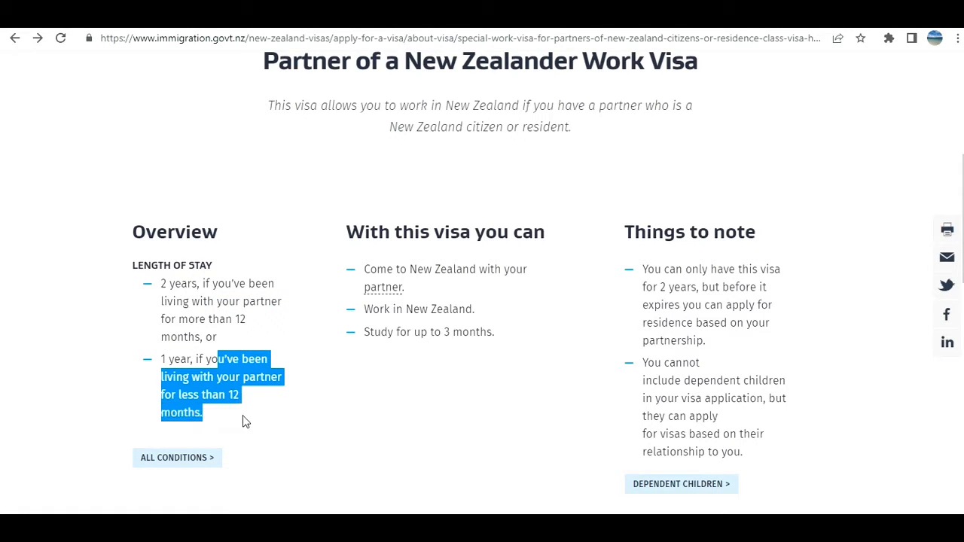
pyautogui.scroll(-1, 253, 341)
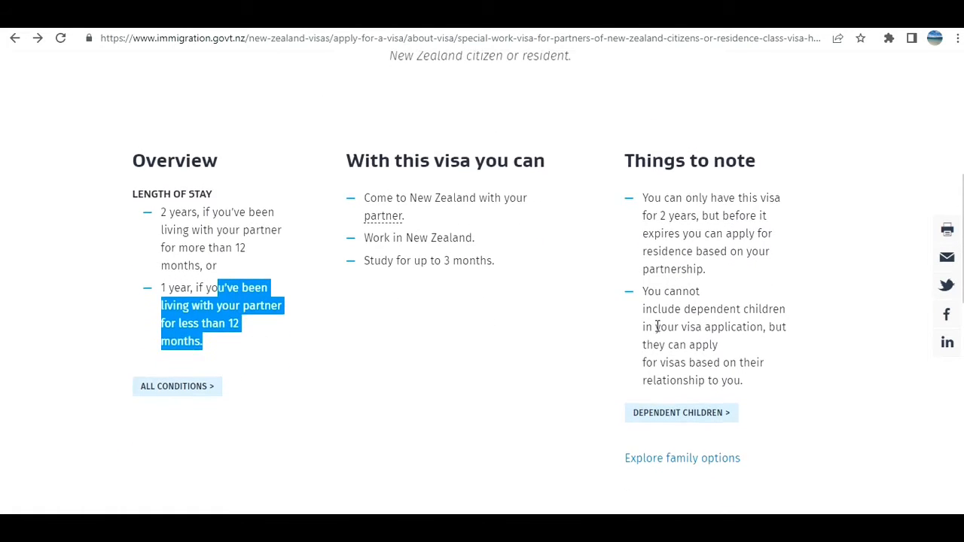
# Examine the visa's time limit under Things to note and the activities listed under With this visa you can
pyautogui.moveTo(663, 217); pyautogui.dragTo(709, 254)
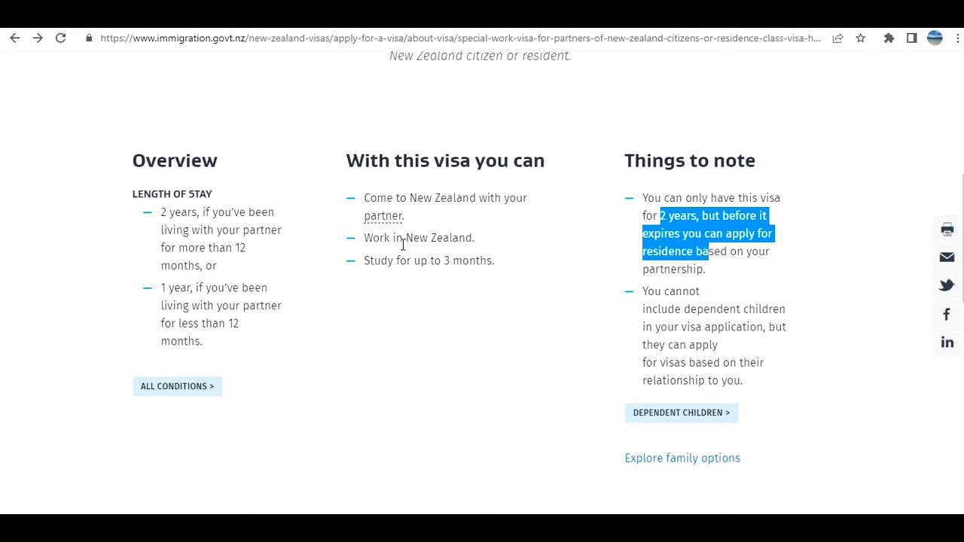
pyautogui.moveTo(403, 238); pyautogui.dragTo(477, 238)
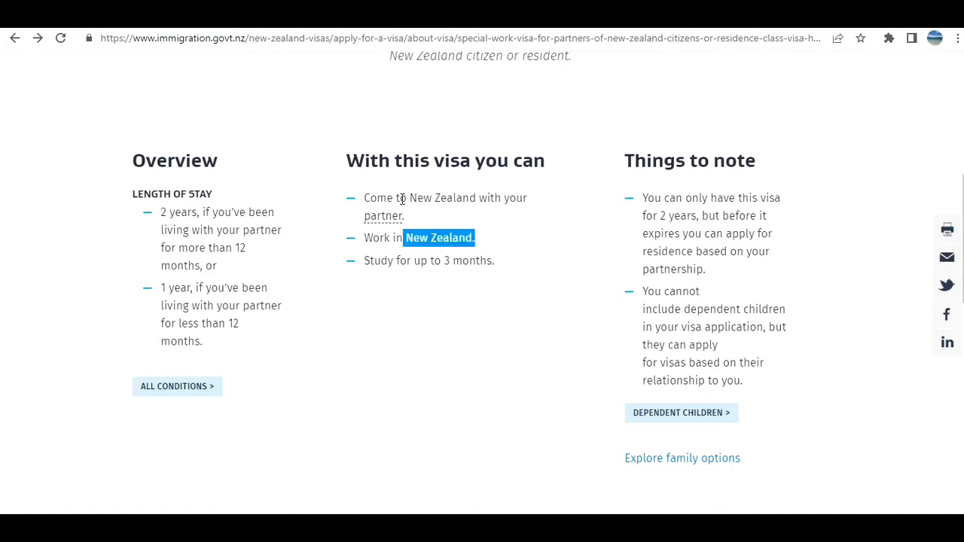
pyautogui.moveTo(402, 200); pyautogui.dragTo(400, 218)
pyautogui.click(403, 266)
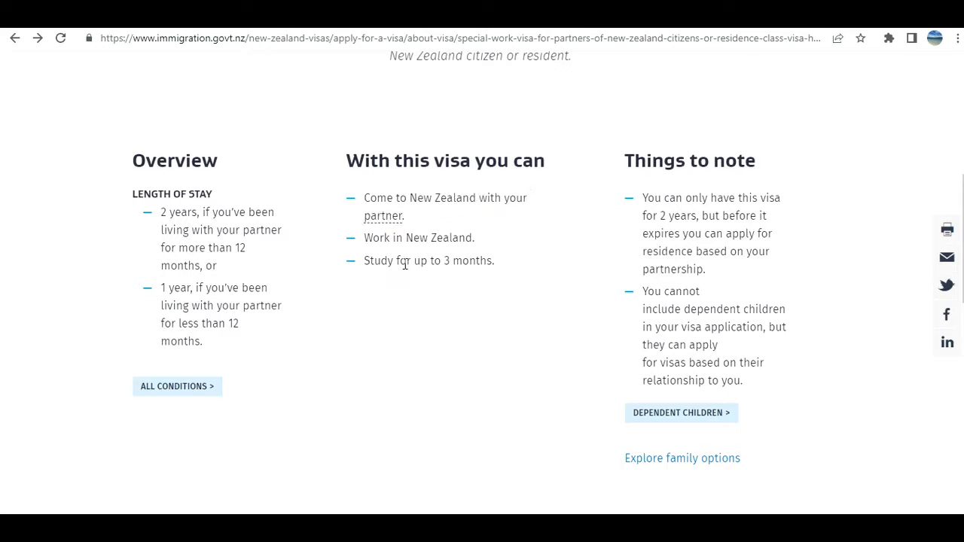
pyautogui.moveTo(405, 264); pyautogui.dragTo(510, 265)
pyautogui.click(430, 284)
# Choose to apply for the partner visa now and proceed to the login or account creation page
pyautogui.scroll(-3, 510, 265)
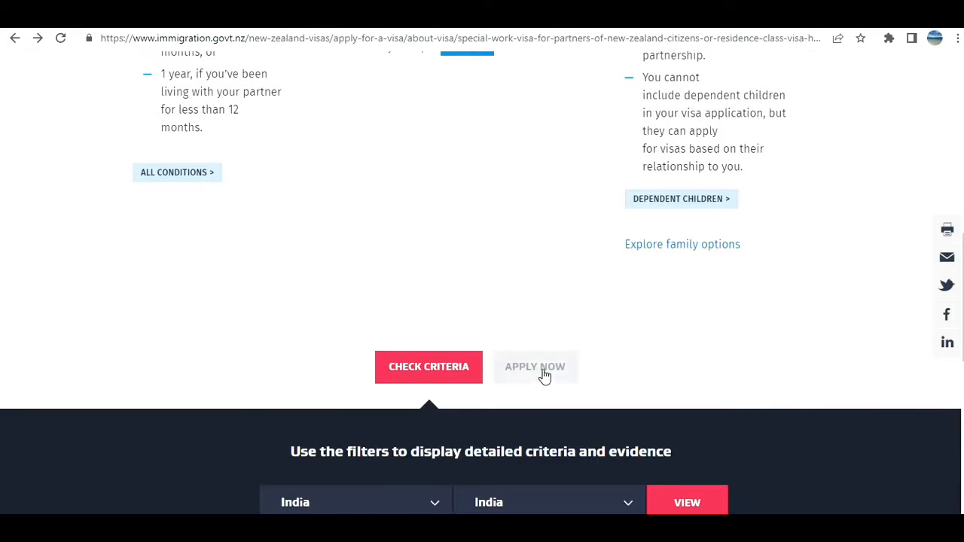
pyautogui.scroll(-3, 551, 359)
pyautogui.click(534, 155)
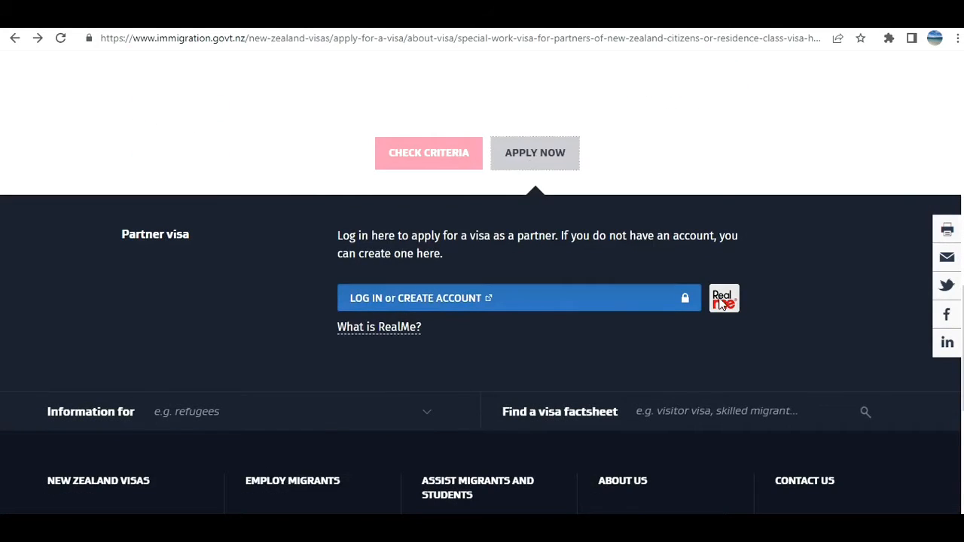
pyautogui.click(617, 305)
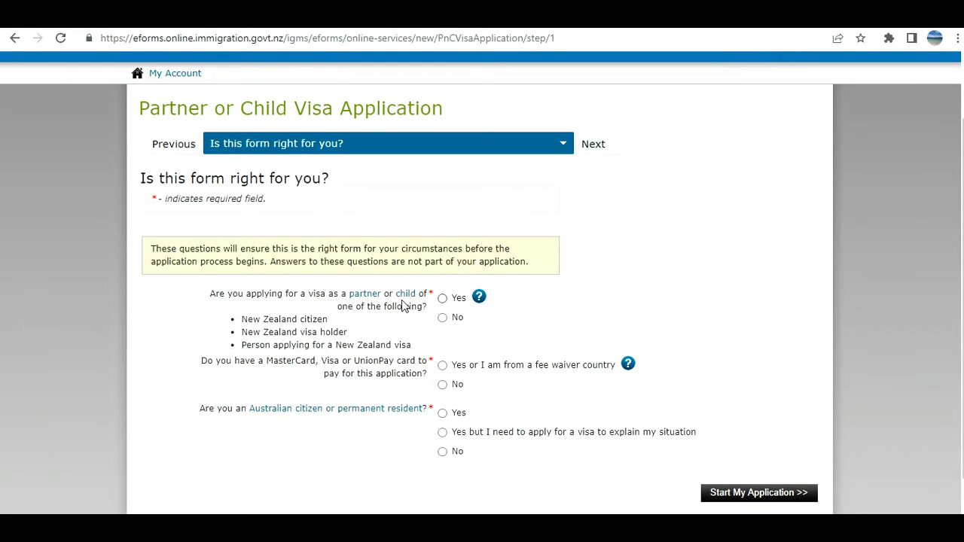
# Answer the suitability questions with Yes for partner or child, Yes for payment card and No for Australian status, and start the application
pyautogui.click(442, 299)
pyautogui.click(443, 368)
pyautogui.click(443, 455)
pyautogui.scroll(-1, 603, 429)
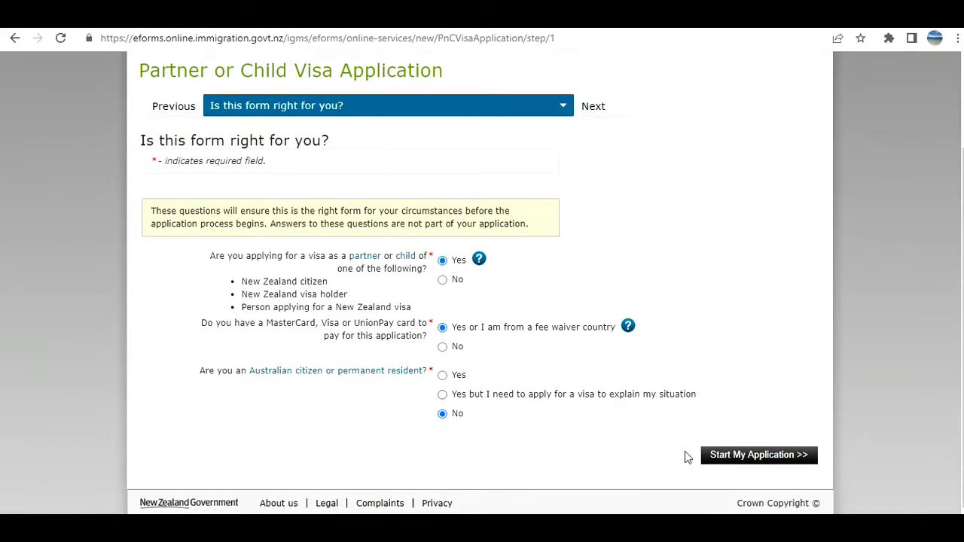
pyautogui.click(760, 455)
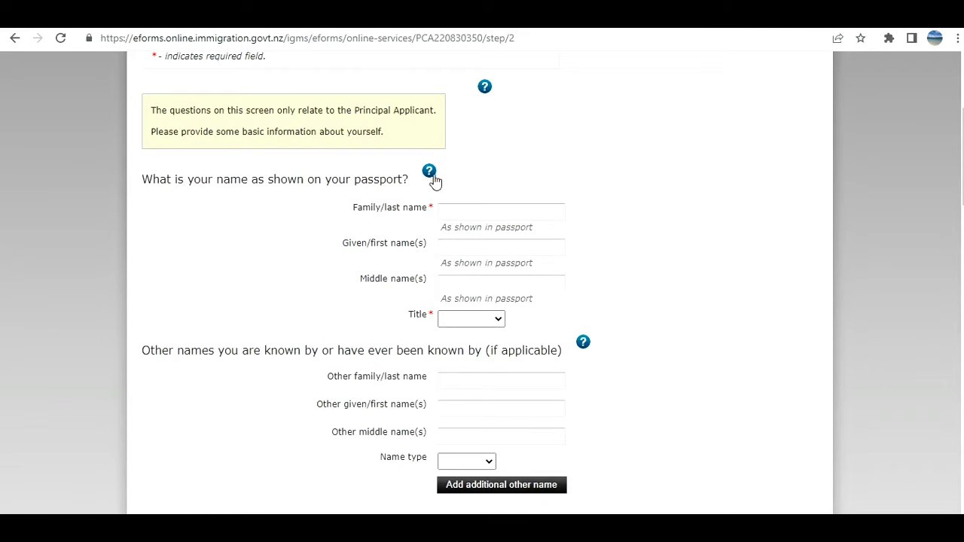
# Set the partnership status to Married / in civil union and answer No to having previously applied for a New Zealand visa
pyautogui.moveTo(431, 175)
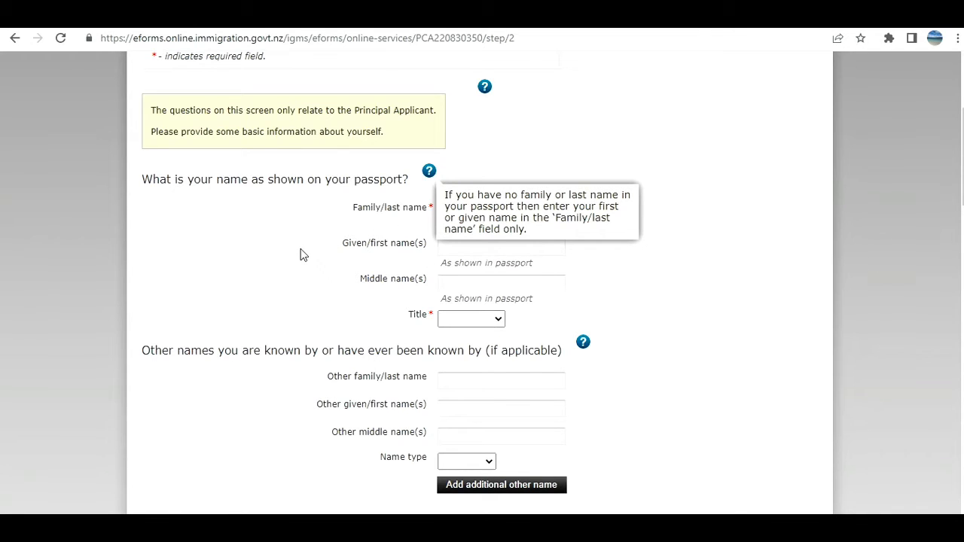
pyautogui.press('Tab')
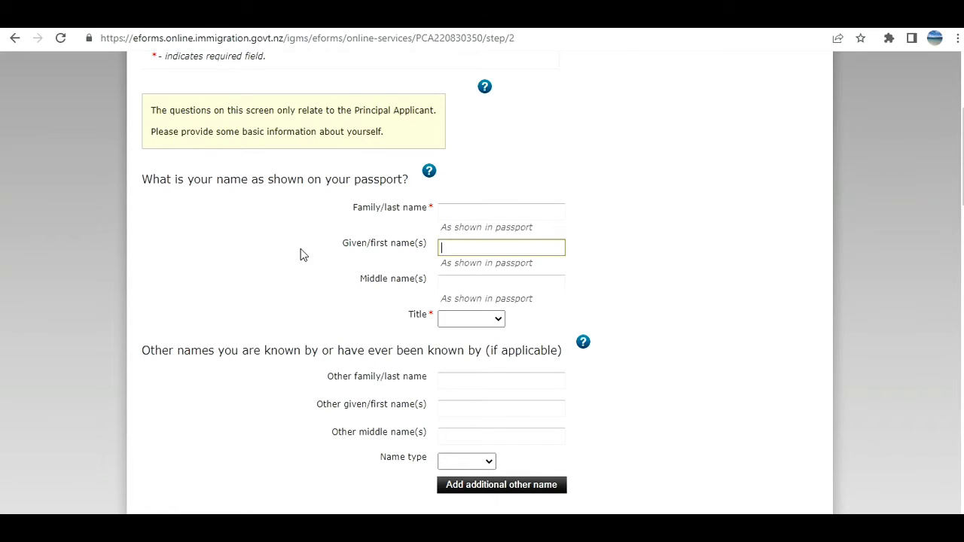
pyautogui.scroll(-8, 263, 124)
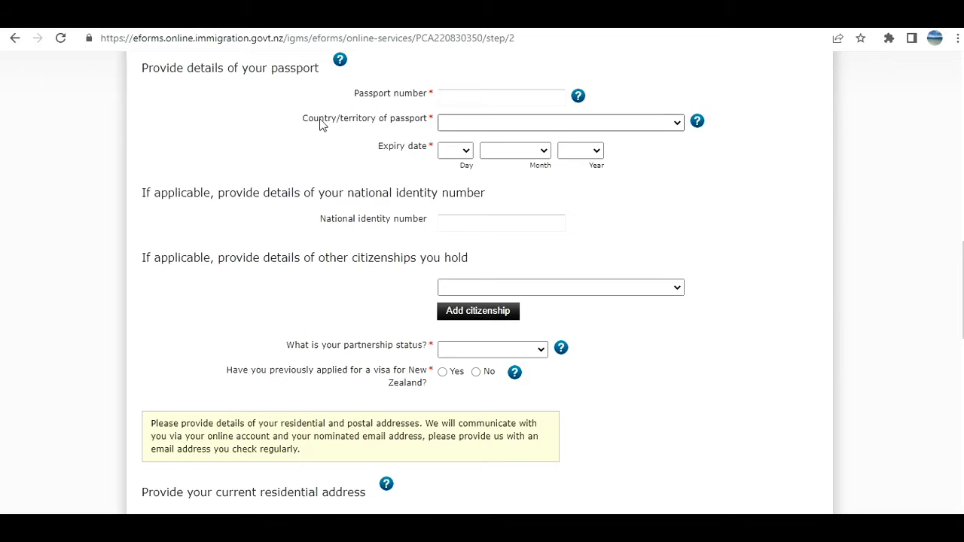
pyautogui.scroll(-3, 320, 125)
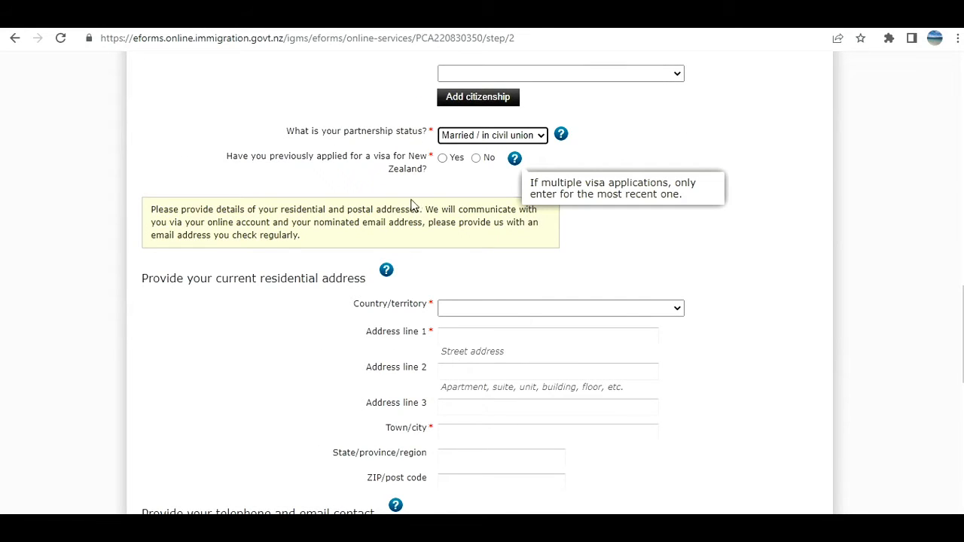
pyautogui.click(477, 159)
# Answer No to submitting the visa application as part of a group and review the declaration
pyautogui.scroll(-3, 431, 218)
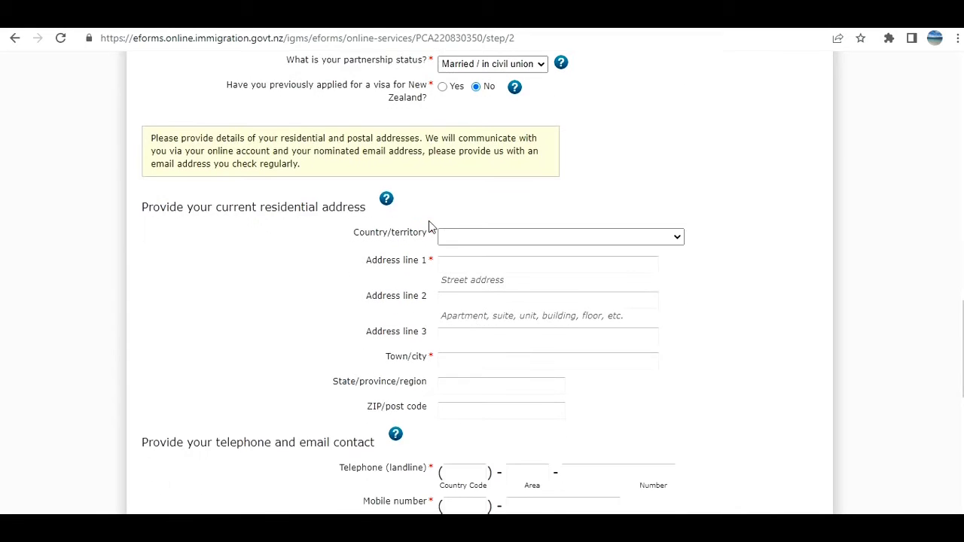
pyautogui.scroll(-3, 513, 201)
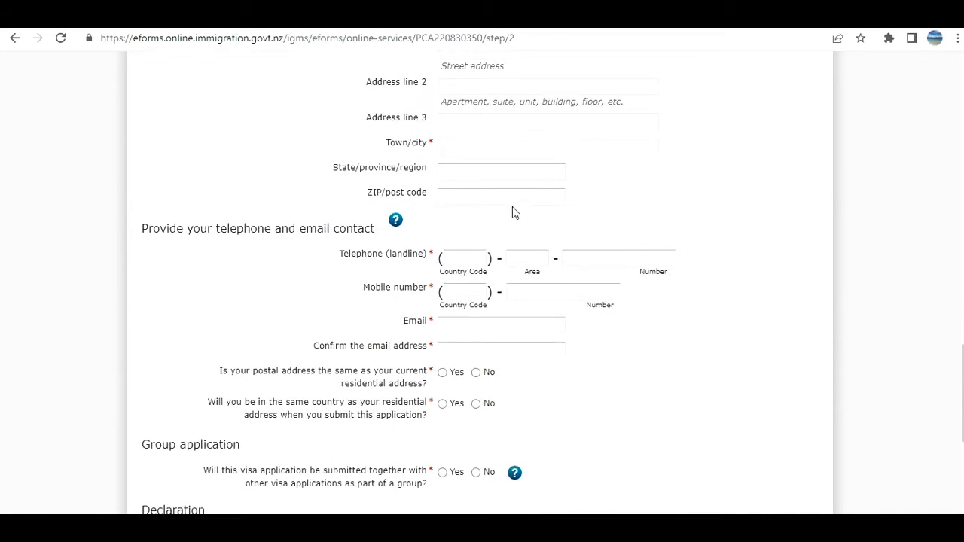
pyautogui.scroll(-4, 501, 214)
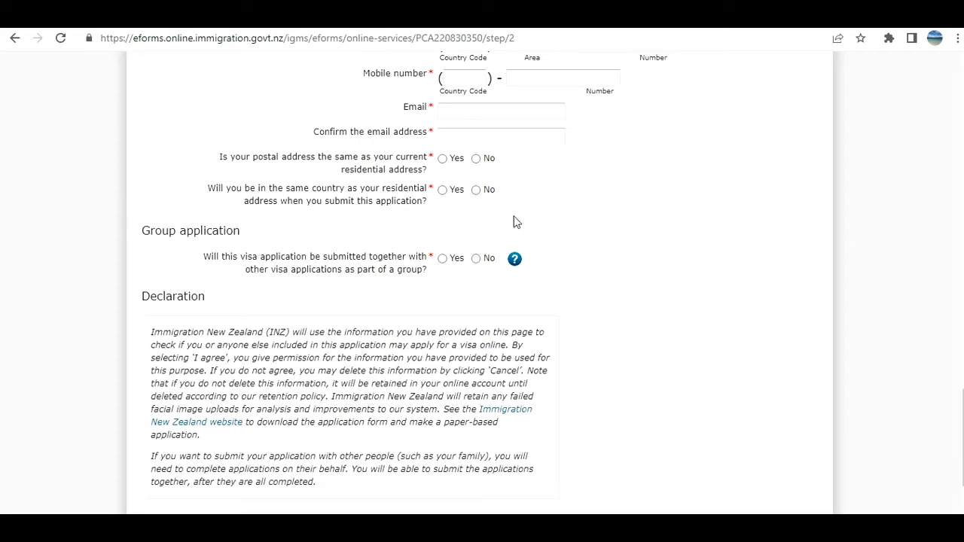
pyautogui.click(476, 258)
pyautogui.scroll(-3, 525, 254)
pyautogui.scroll(1, 529, 371)
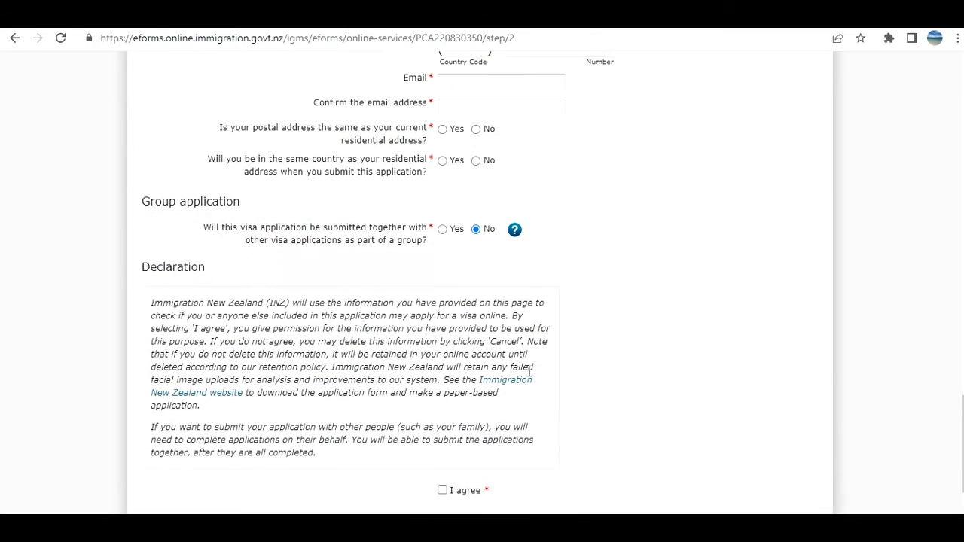
pyautogui.scroll(1, 529, 369)
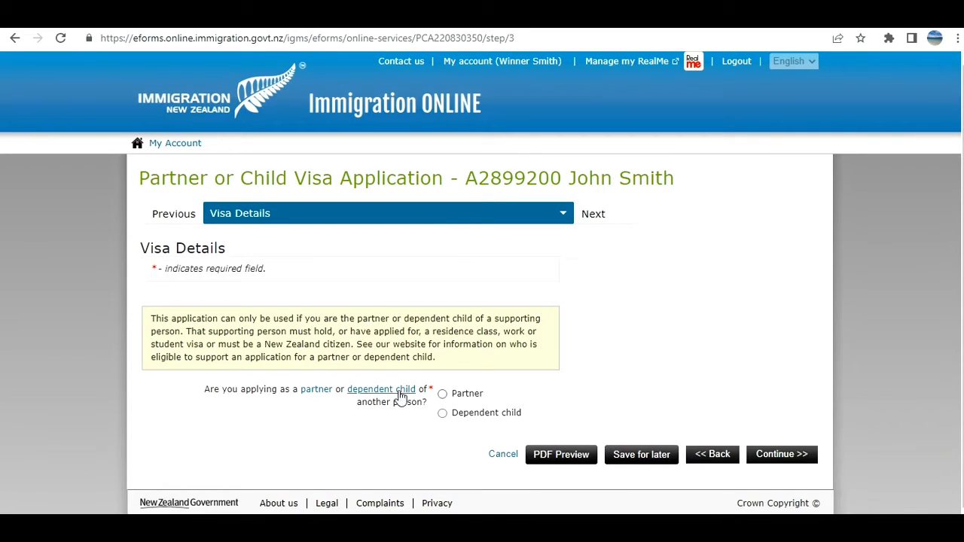
# In Visa Details, state that the applicant is applying as a Partner for a Work Visa
pyautogui.click(443, 395)
pyautogui.scroll(-2, 439, 319)
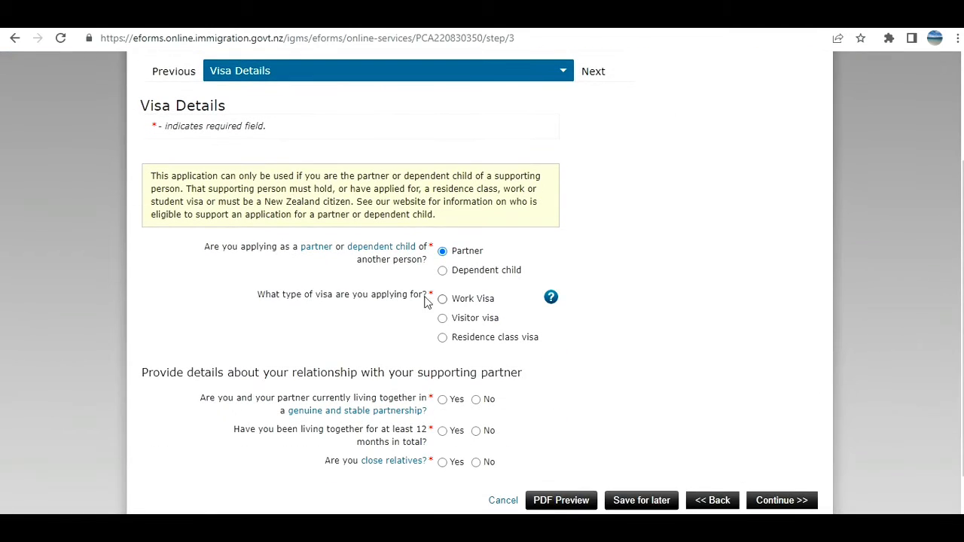
pyautogui.click(443, 299)
pyautogui.scroll(-1, 359, 346)
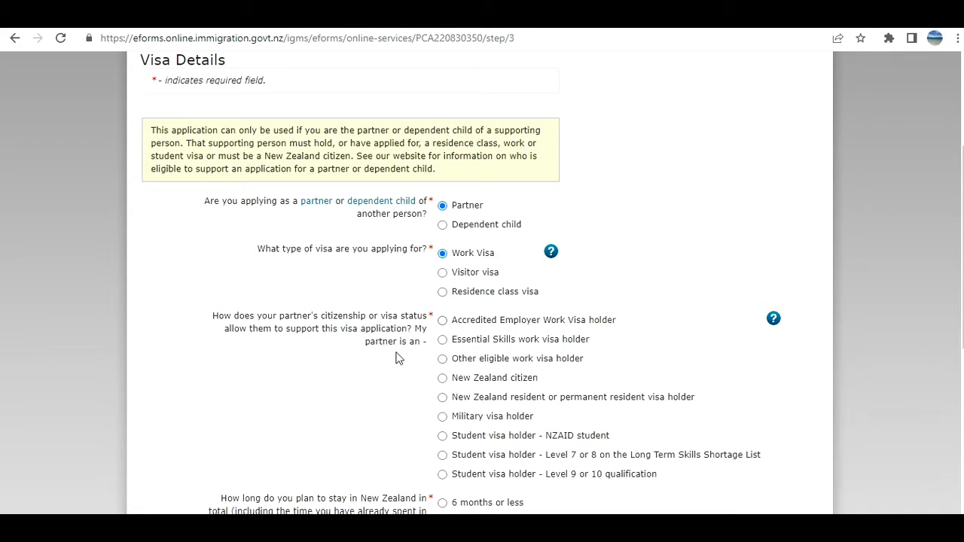
# Set the supporting partner's visa status to Student visa holder - Level 9 or 10 qualification
pyautogui.scroll(-1, 399, 364)
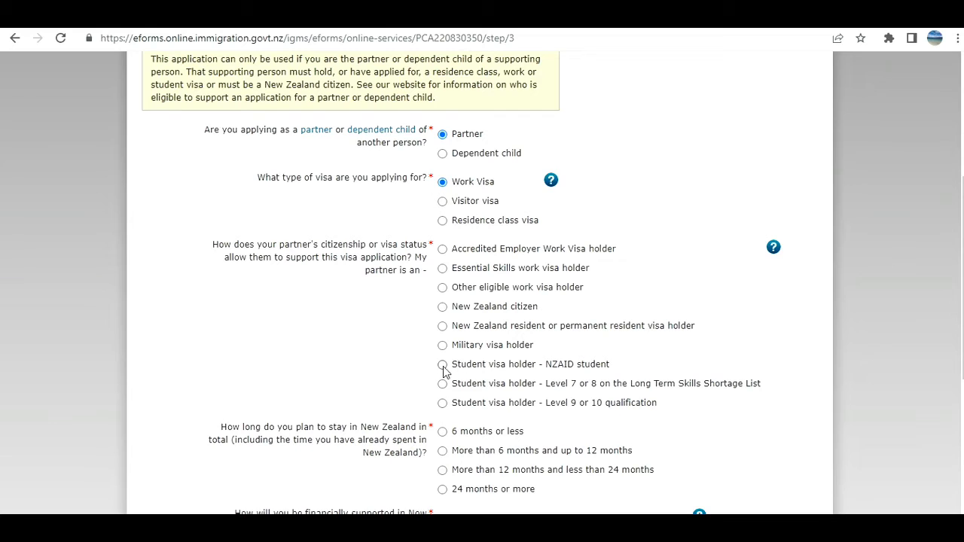
pyautogui.click(442, 403)
pyautogui.scroll(-2, 366, 381)
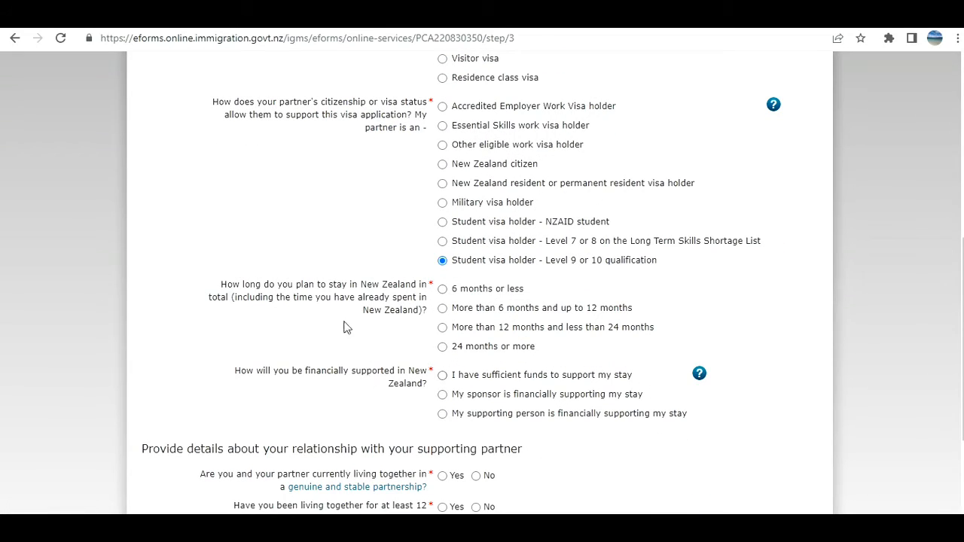
# Set the planned stay to more than 12 months and less than 24 months, with the applicant's own sufficient funds as support
pyautogui.click(443, 329)
pyautogui.scroll(-2, 333, 344)
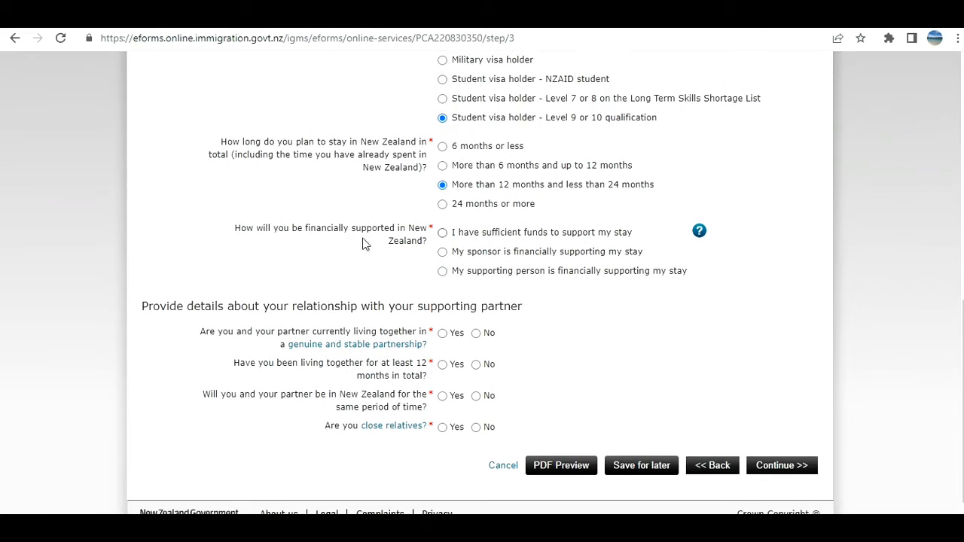
pyautogui.click(442, 233)
pyautogui.scroll(-1, 301, 295)
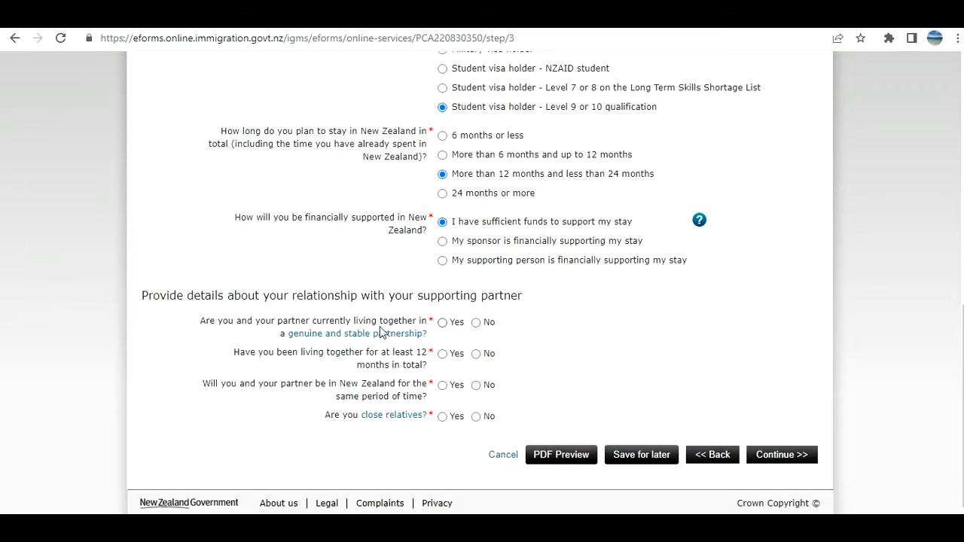
# Answer Yes to living together in a genuine partnership, living together at least 12 months, and being in New Zealand for the same period
pyautogui.click(442, 322)
pyautogui.click(442, 354)
pyautogui.click(443, 386)
# Consult the glossary definition of close relatives, answer No to being close relatives, and continue to Supporting Person Details
pyautogui.click(406, 421)
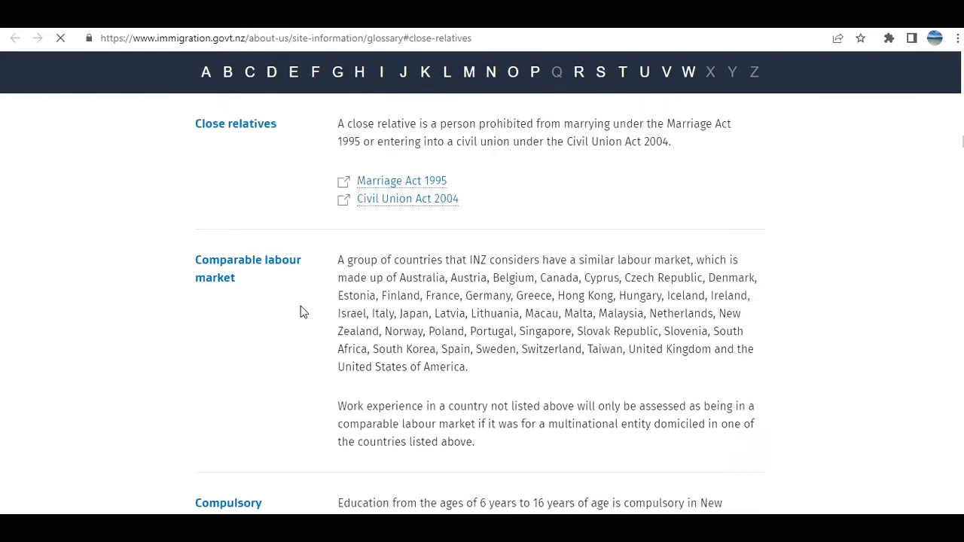
pyautogui.moveTo(354, 126); pyautogui.dragTo(577, 140)
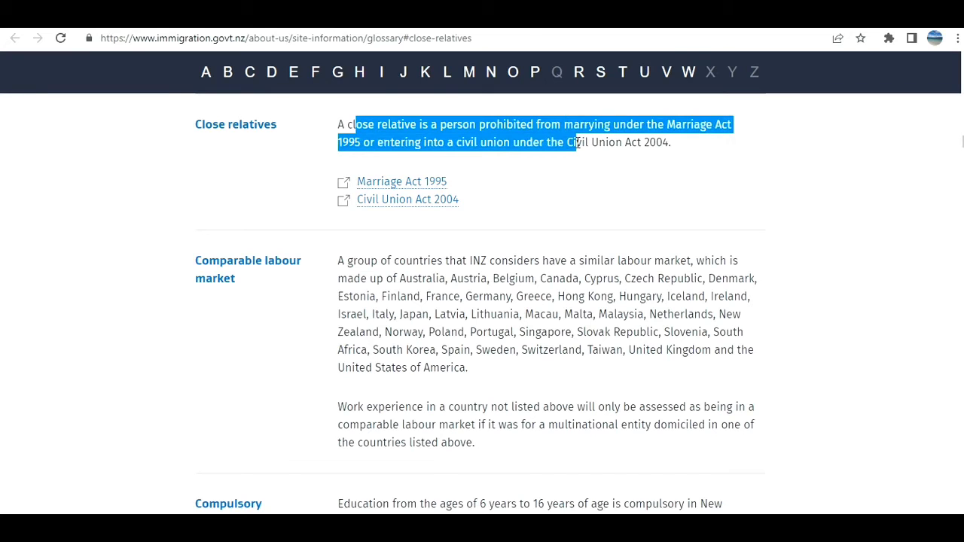
pyautogui.hotkey('ctrl', 'w')
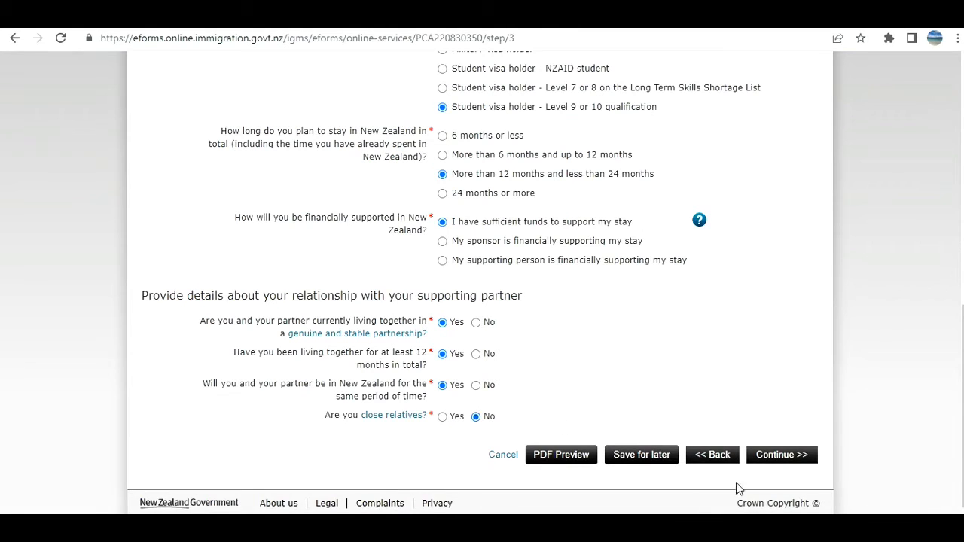
pyautogui.click(771, 458)
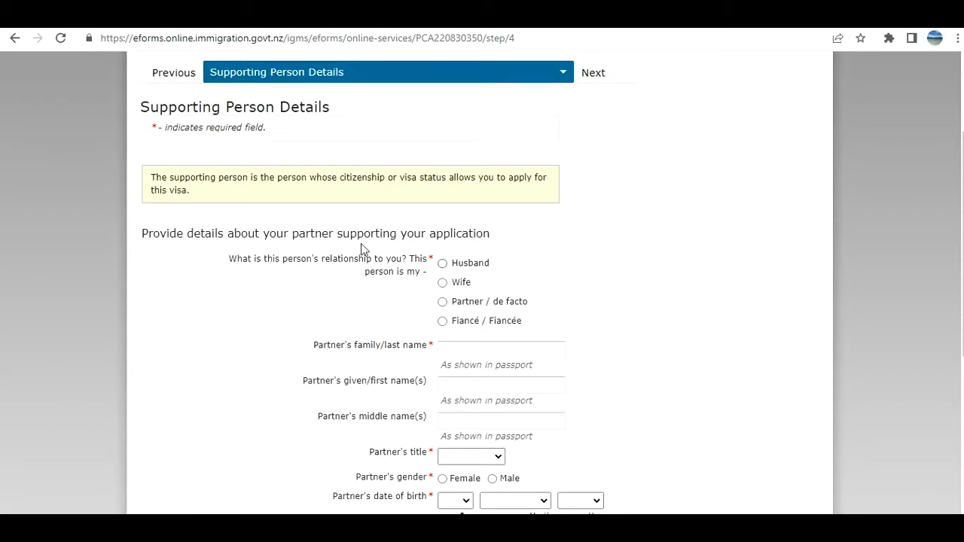
# Record the supporting partner's relationship as Wife, with title Mrs and gender Female
pyautogui.scroll(-1, 366, 255)
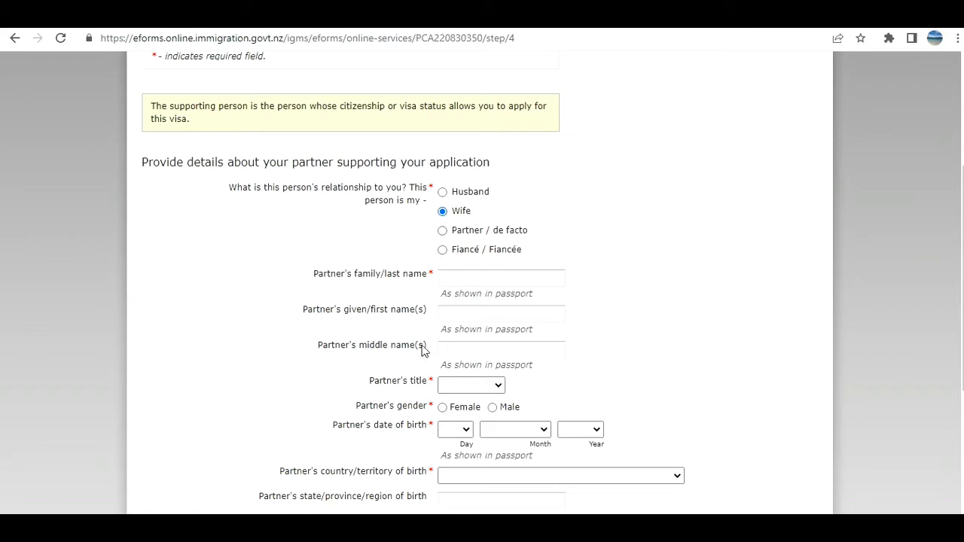
pyautogui.scroll(-1, 448, 314)
pyautogui.click(448, 320)
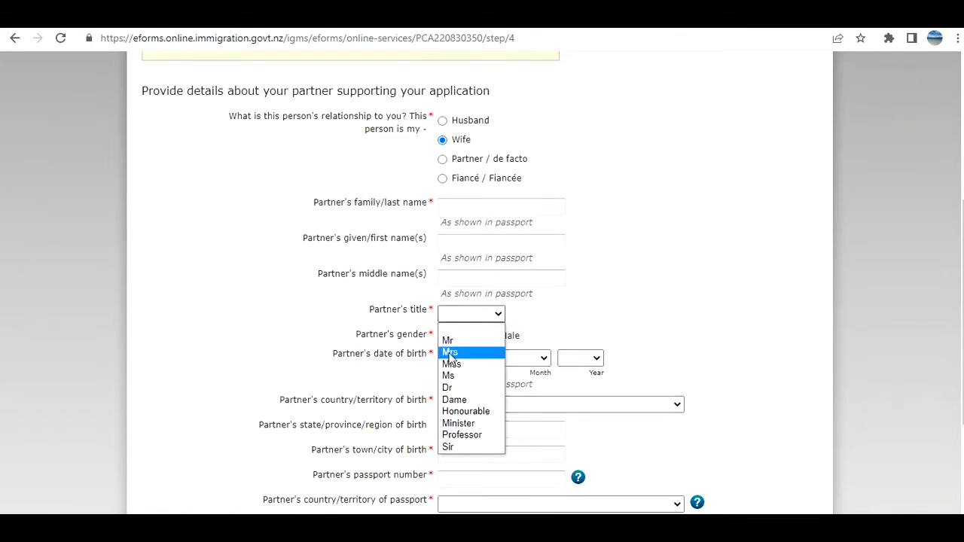
pyautogui.click(449, 349)
pyautogui.click(443, 337)
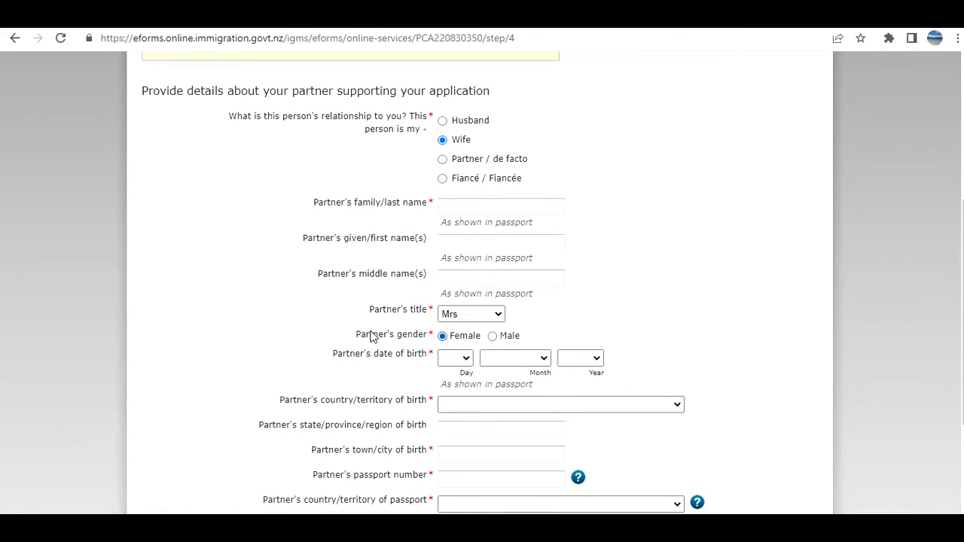
# Answer No to the partner being a PhD student and Yes to needing police certificates from other countries
pyautogui.scroll(-3, 373, 338)
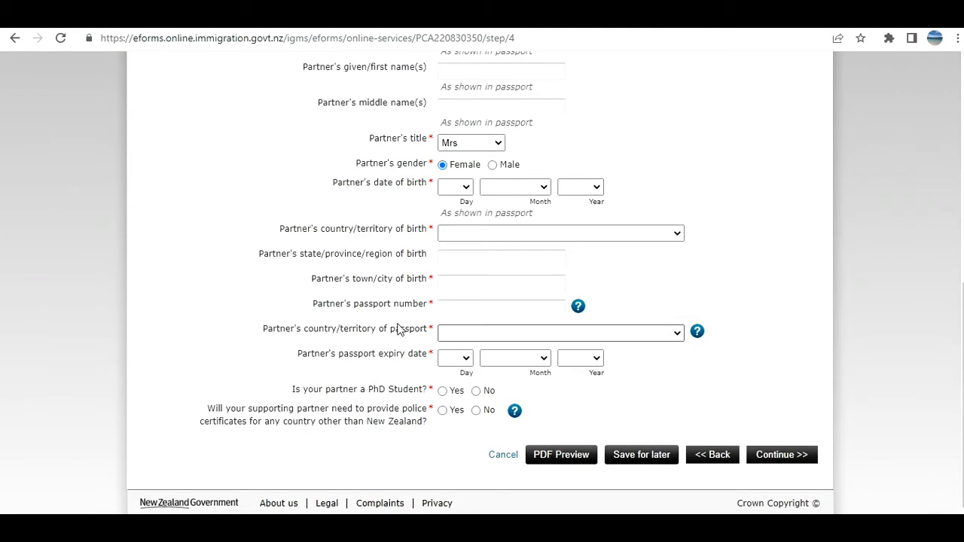
pyautogui.click(475, 391)
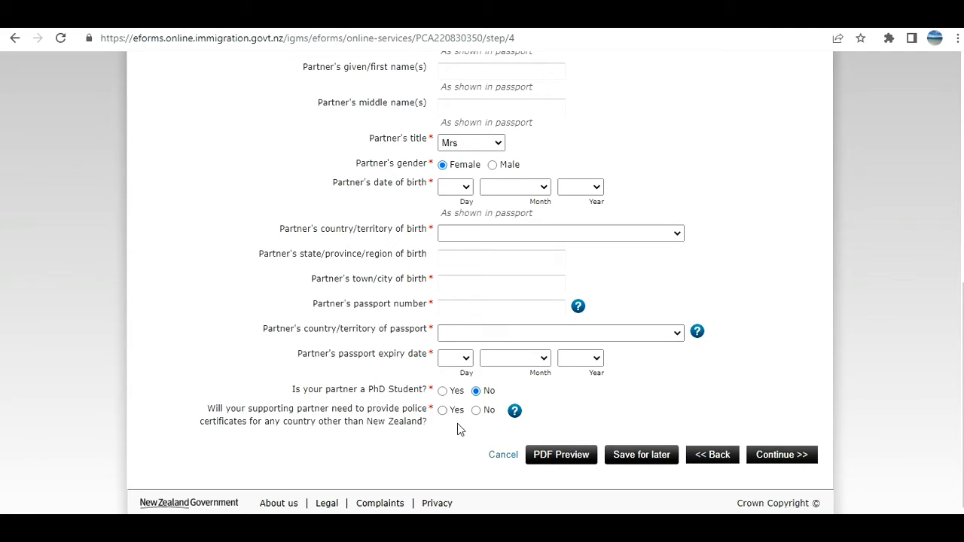
pyautogui.click(516, 416)
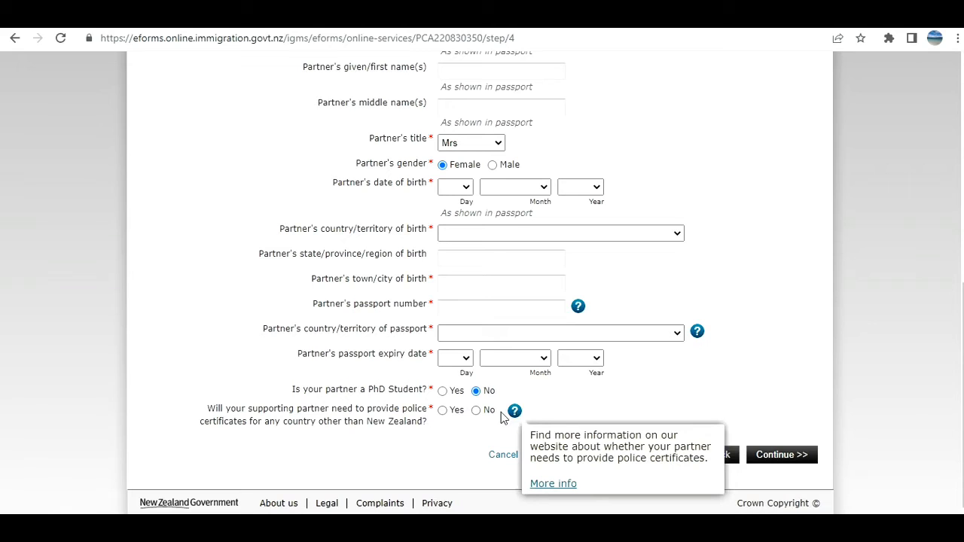
pyautogui.click(442, 410)
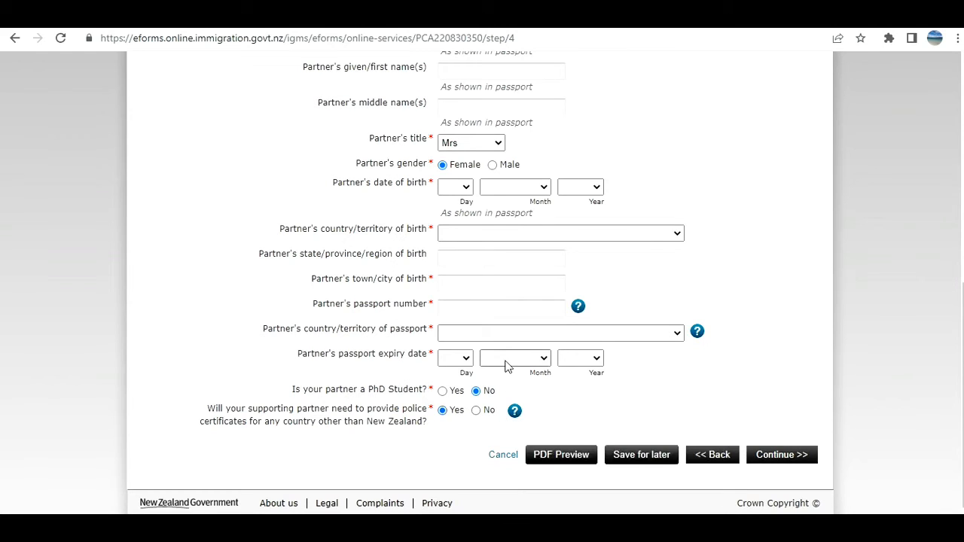
pyautogui.scroll(1, 506, 366)
pyautogui.scroll(1, 507, 366)
pyautogui.scroll(-1, 504, 362)
pyautogui.scroll(3, 506, 339)
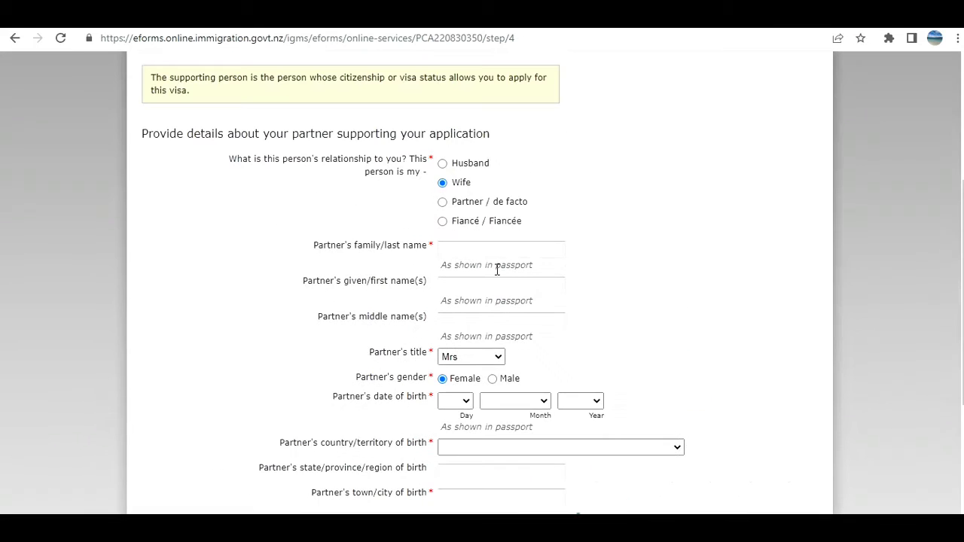
# Answer No to tuberculosis, renal dialysis, hospital care and residential care, and mark pregnancy as Not applicable
pyautogui.scroll(-1, 496, 270)
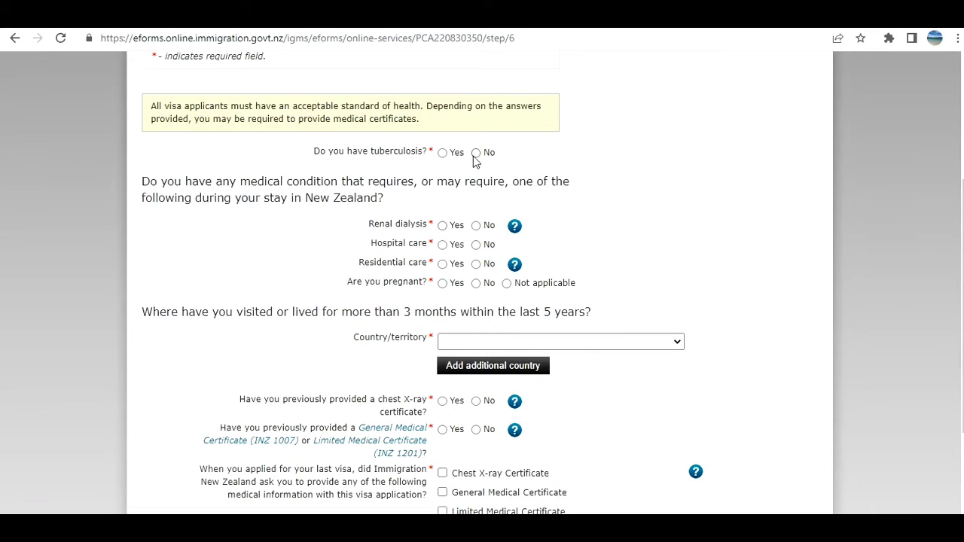
pyautogui.click(475, 153)
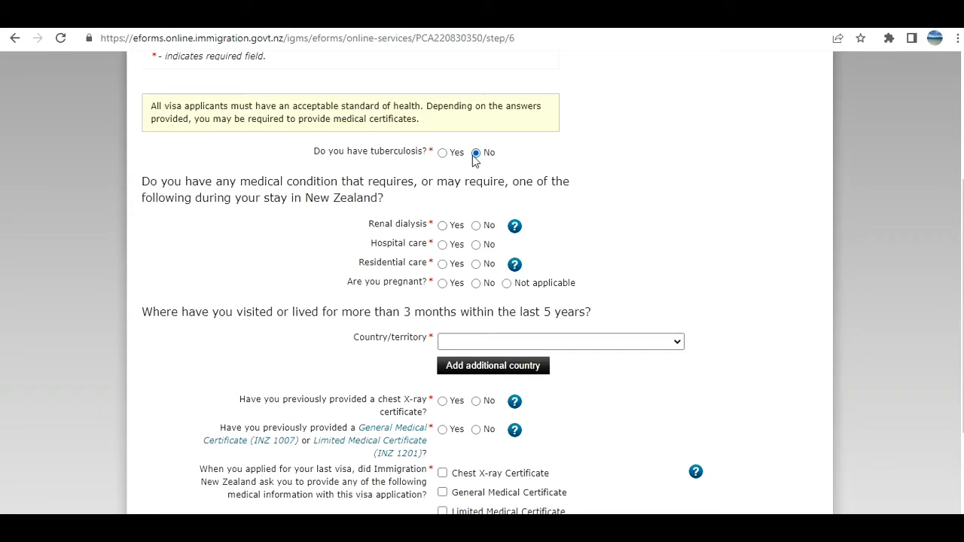
pyautogui.click(476, 226)
pyautogui.click(476, 245)
pyautogui.click(476, 264)
pyautogui.click(507, 284)
# Set India as the country visited or lived in for more than 3 months within the last 5 years
pyautogui.click(490, 343)
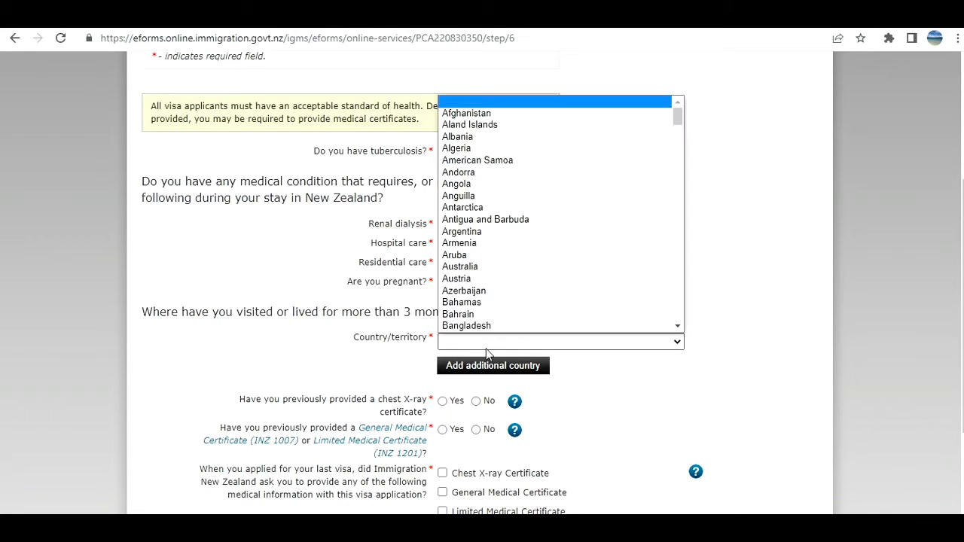
pyautogui.write('in')
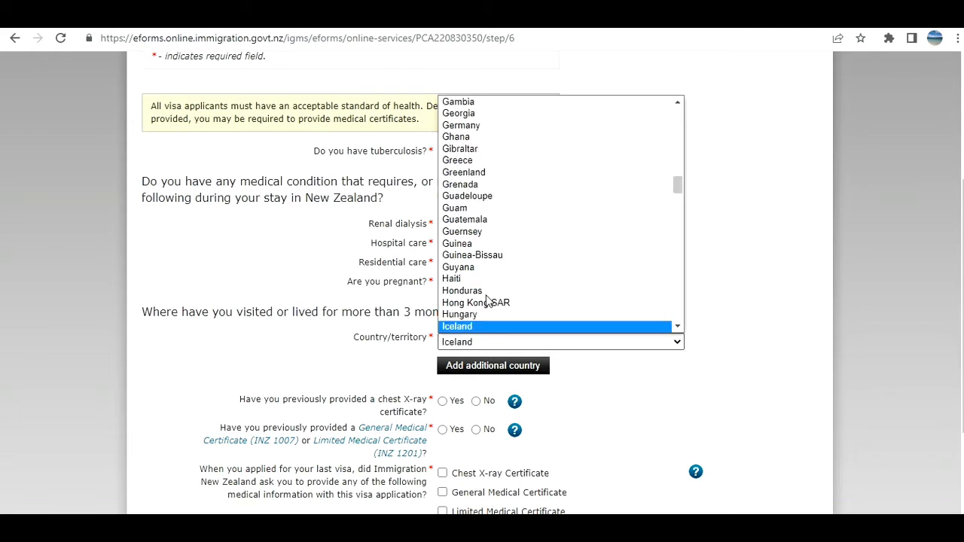
pyautogui.click(601, 393)
# Answer No to previously provided chest X-ray and medical certificates, state that no medical information was requested, and continue to the character details
pyautogui.scroll(-1, 599, 394)
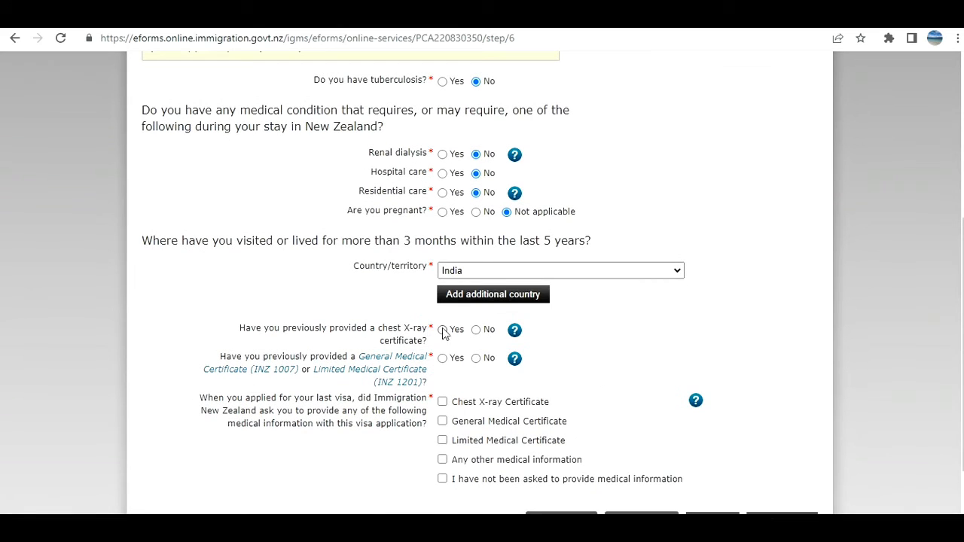
pyautogui.click(475, 331)
pyautogui.click(476, 358)
pyautogui.moveTo(515, 358)
pyautogui.scroll(-1, 515, 359)
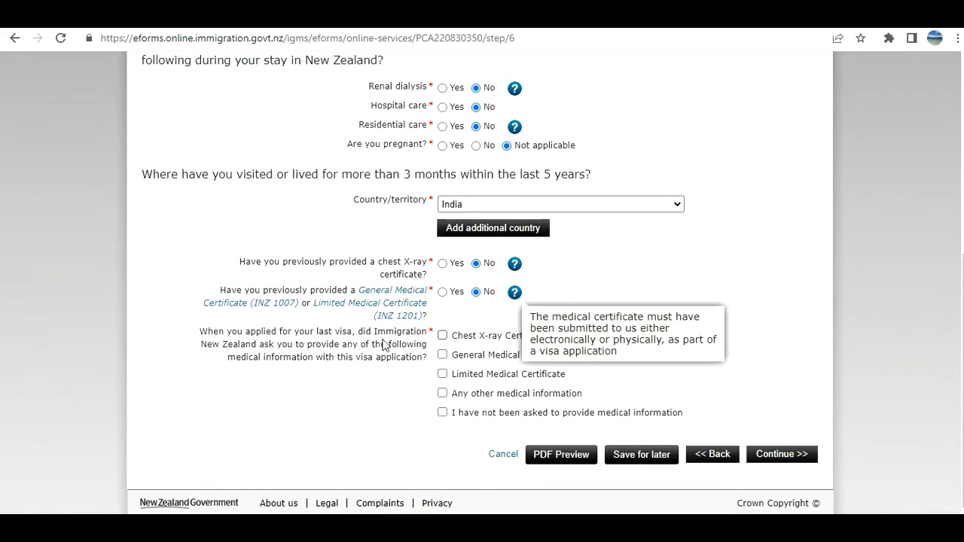
pyautogui.click(443, 413)
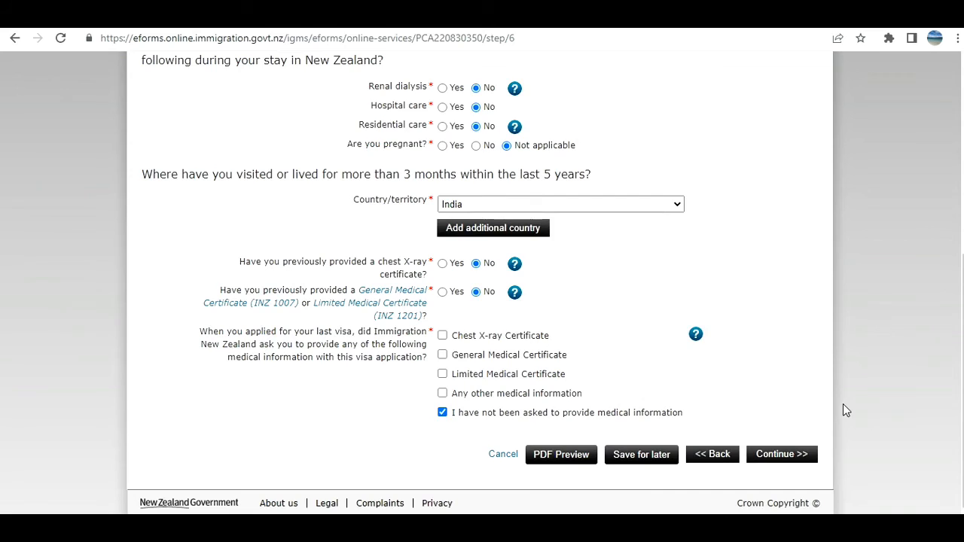
pyautogui.click(782, 455)
# Answer No to all the character questions, including convictions, deportation, investigations, visa refusals, living abroad over 5 years and an earlier Indian police certificate
pyautogui.click(476, 230)
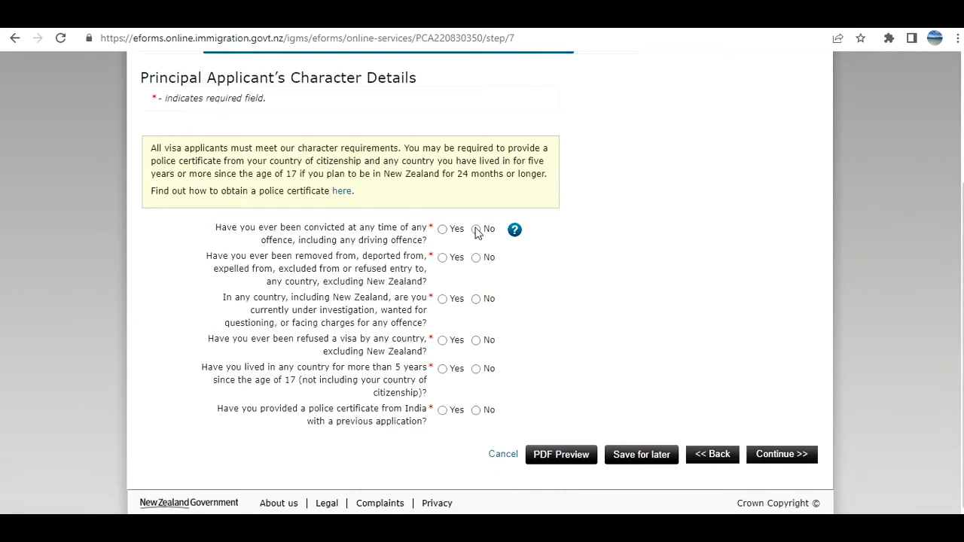
pyautogui.click(477, 259)
pyautogui.click(476, 300)
pyautogui.click(479, 370)
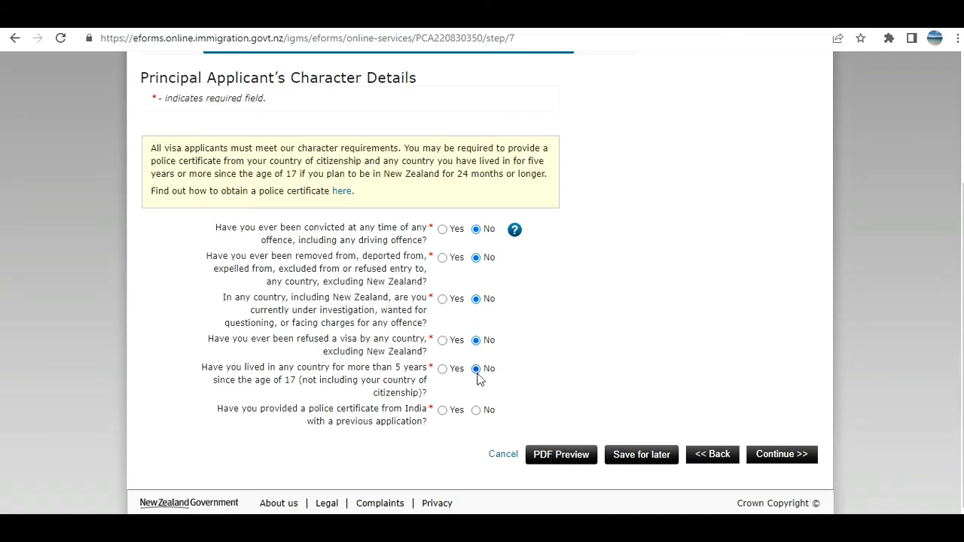
pyautogui.click(479, 411)
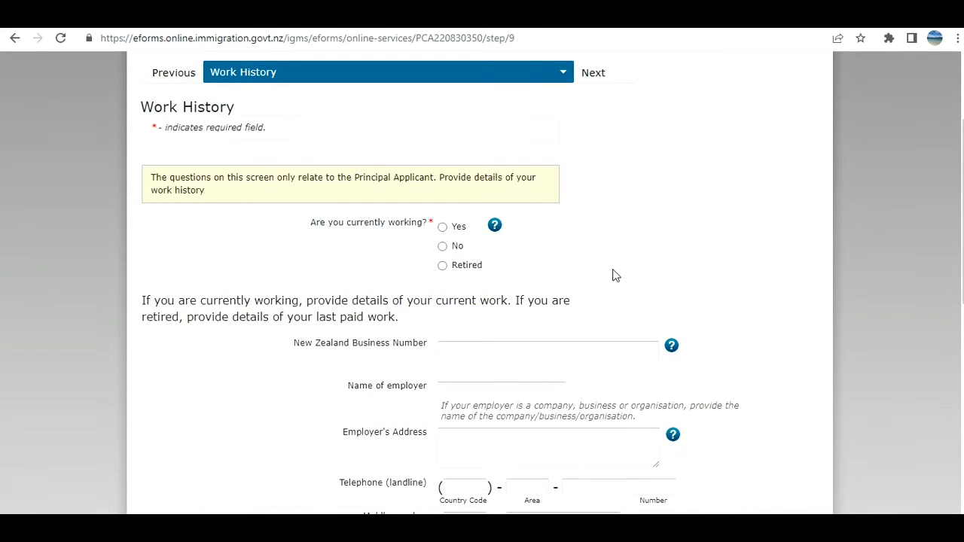
# Examine the Work History section's fields for current employment and previous periods of work
pyautogui.scroll(-5, 613, 276)
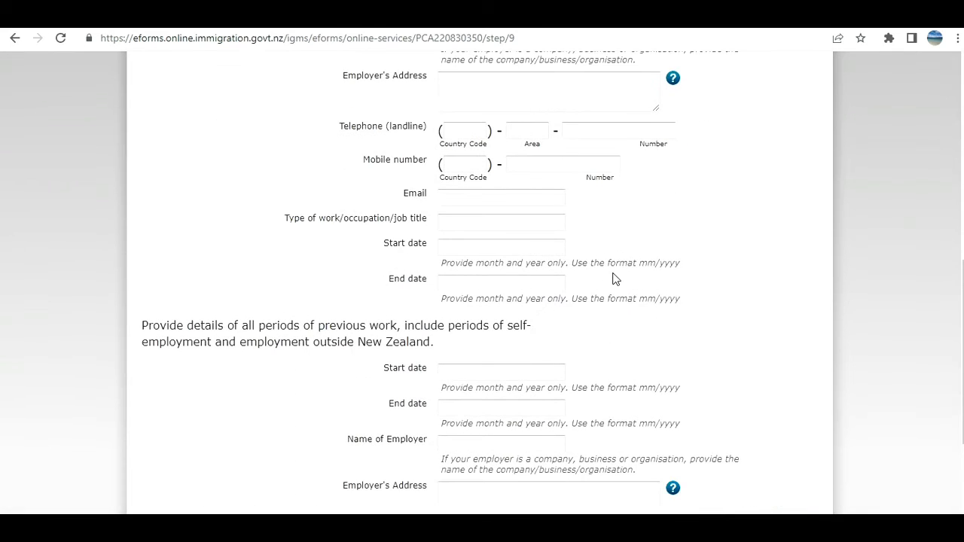
pyautogui.scroll(-2, 614, 279)
pyautogui.scroll(7, 613, 279)
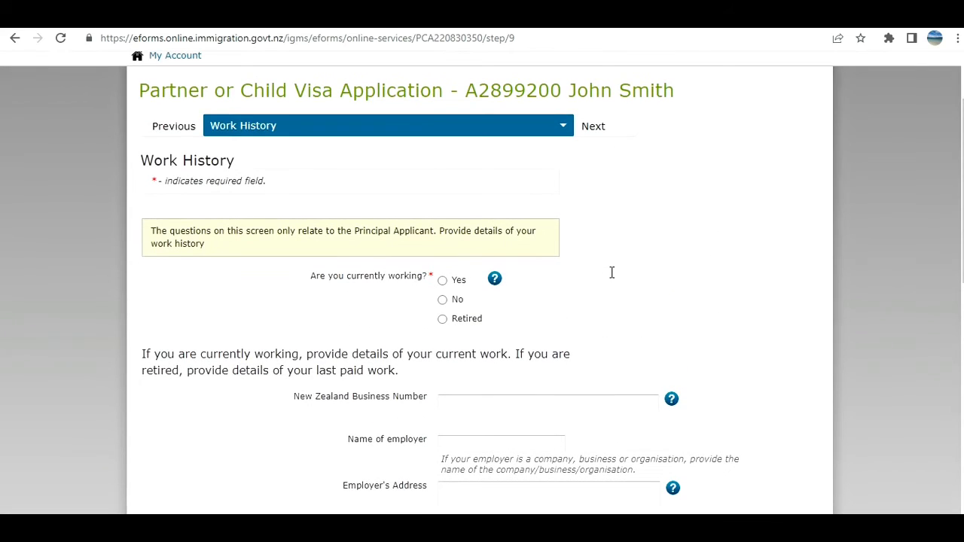
pyautogui.scroll(-2, 612, 272)
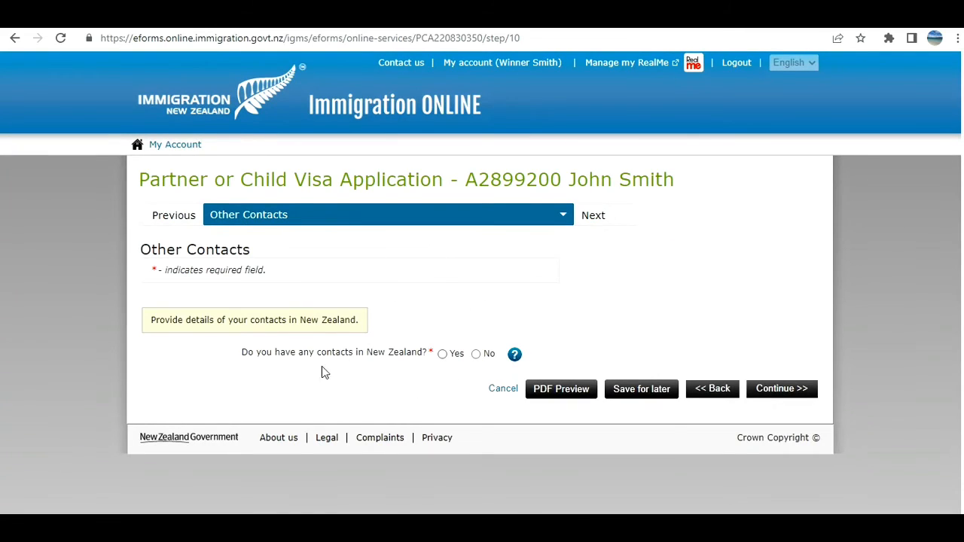
# Answer No to having New Zealand contacts, completing the form for someone else and receiving immigration advice, and continue to Upload Documents
pyautogui.click(476, 354)
pyautogui.click(776, 389)
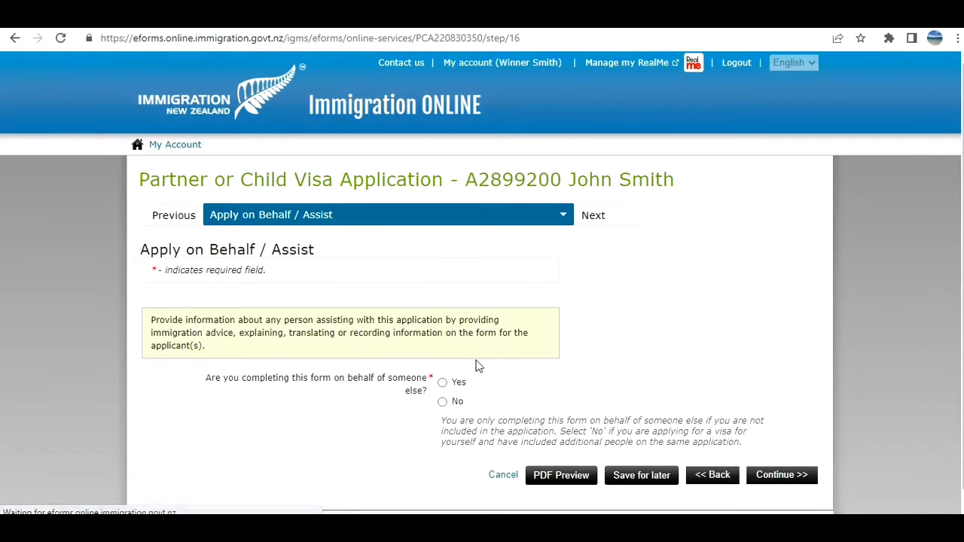
pyautogui.click(442, 403)
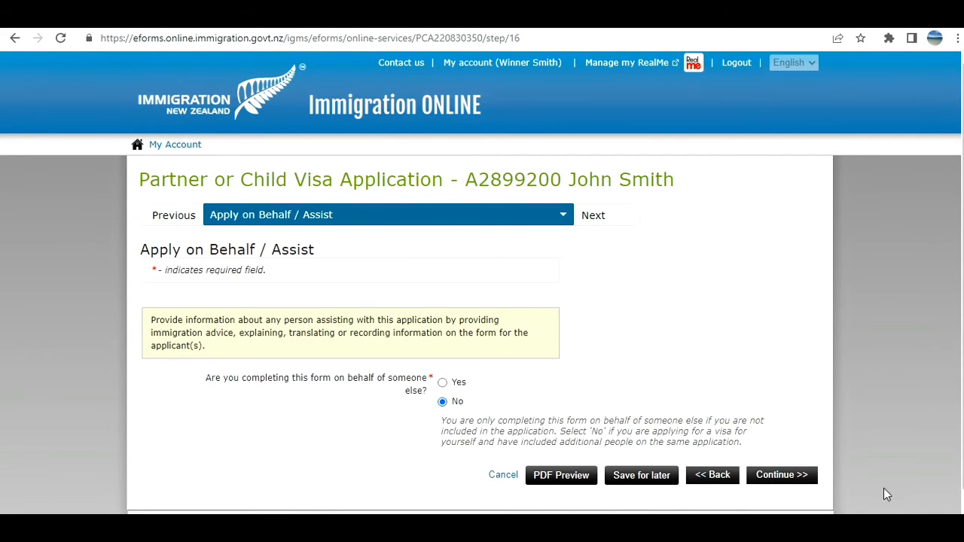
pyautogui.scroll(-1, 463, 414)
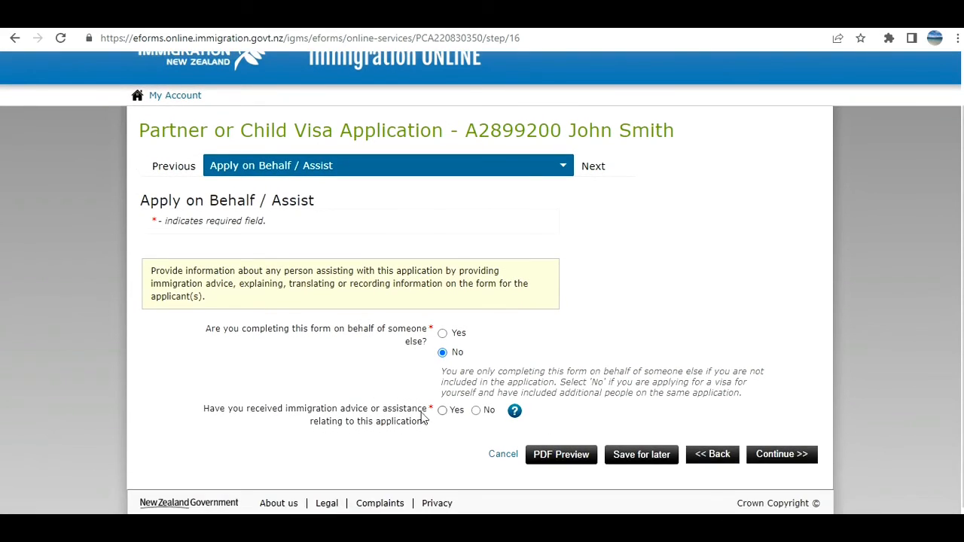
pyautogui.click(477, 411)
pyautogui.click(788, 461)
pyautogui.click(486, 267)
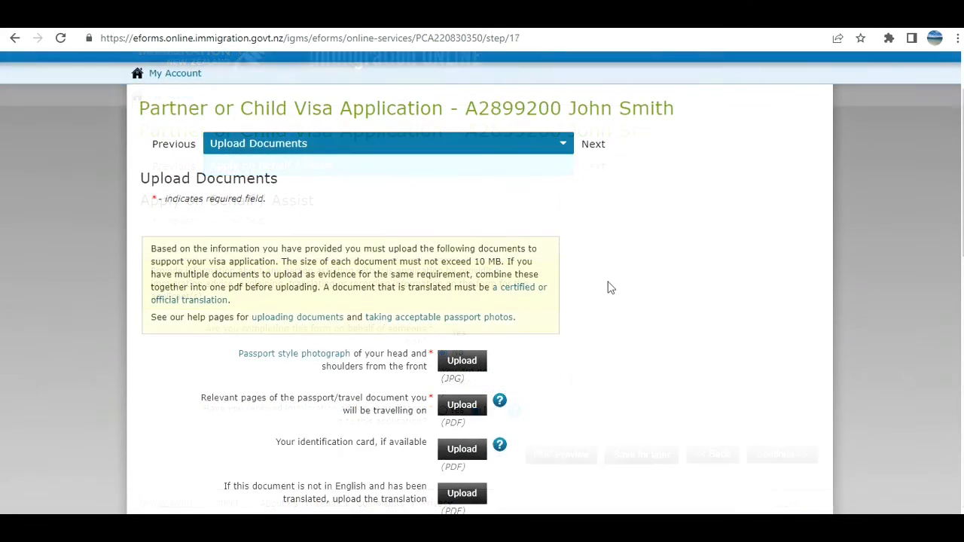
# Review the Upload Documents requirements, from the passport photograph and evidence of funds to the partnership evidence and form INZ 1146
pyautogui.scroll(-1, 610, 287)
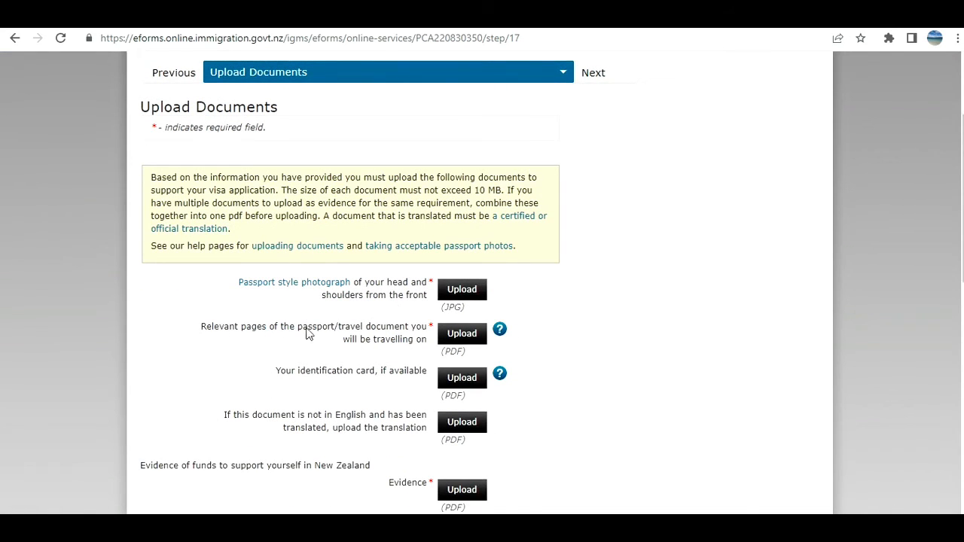
pyautogui.scroll(-1, 356, 399)
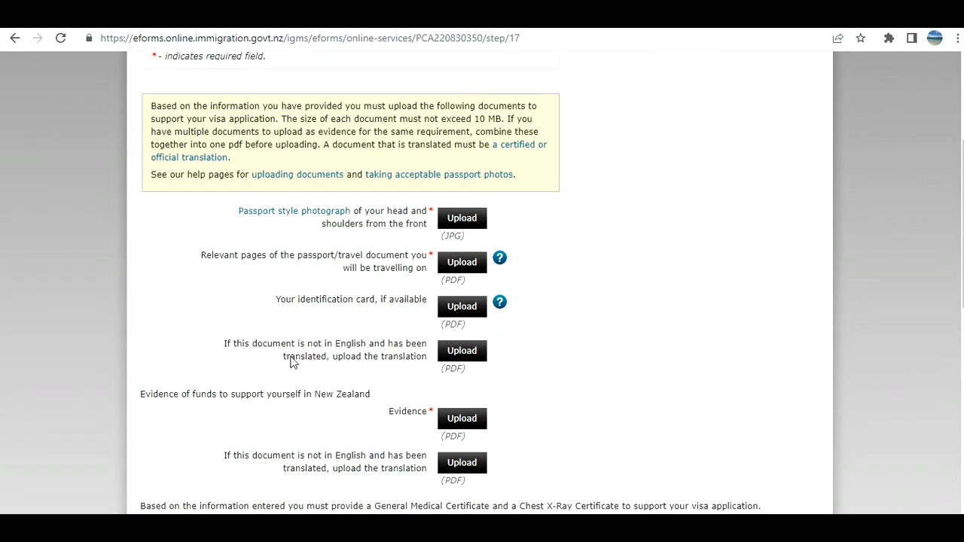
pyautogui.scroll(-2, 369, 354)
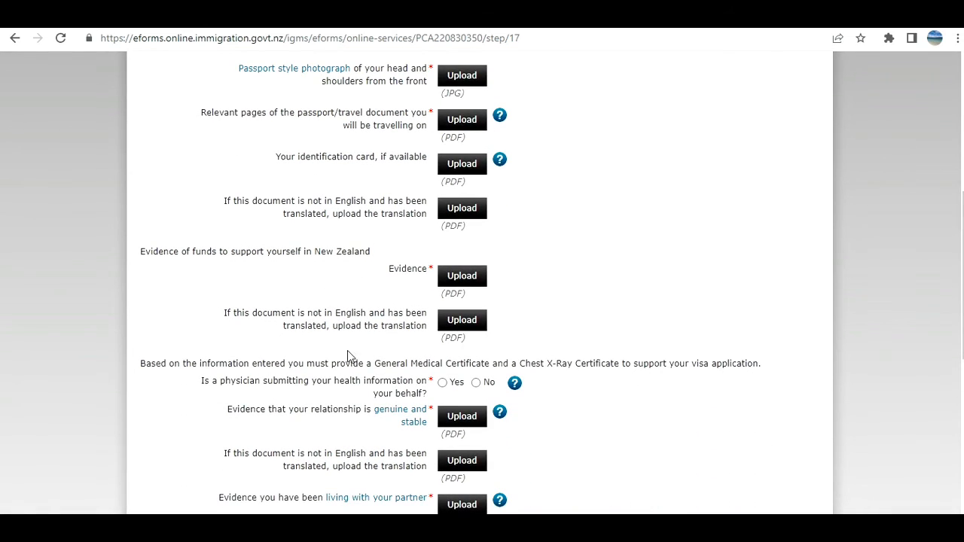
pyautogui.scroll(-2, 327, 336)
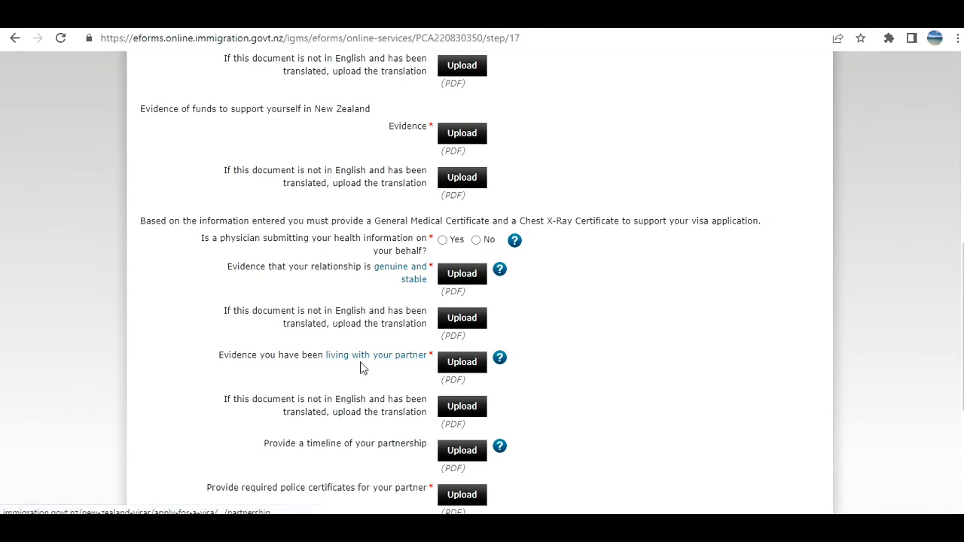
pyautogui.scroll(-2, 360, 362)
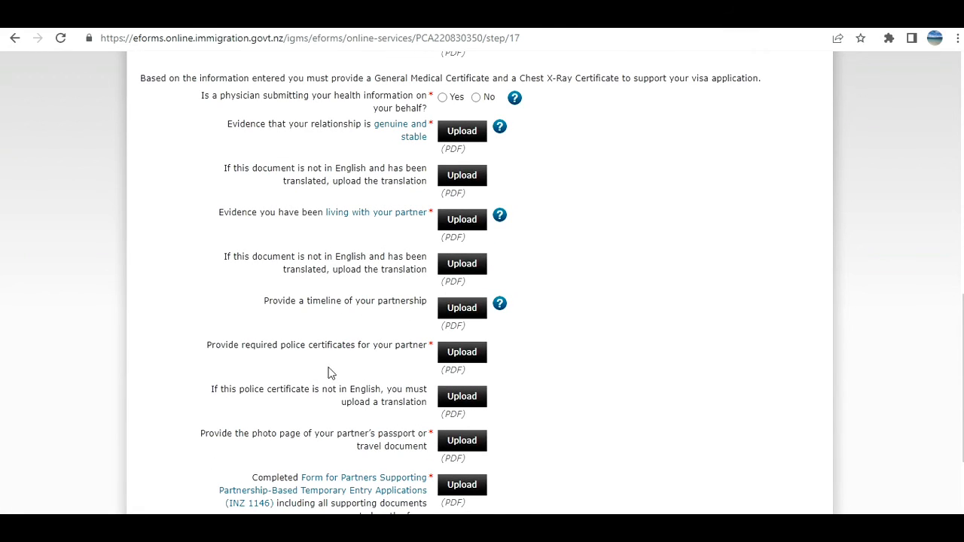
pyautogui.scroll(-1, 345, 409)
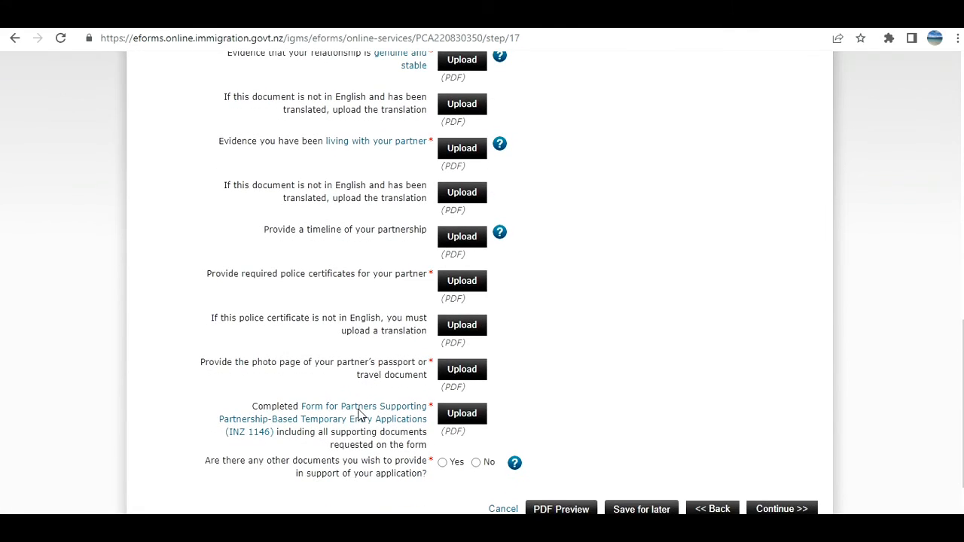
# Open the linked INZ 1146 partner support form, look through its pages, and return to the Upload Documents section
pyautogui.scroll(-1, 364, 382)
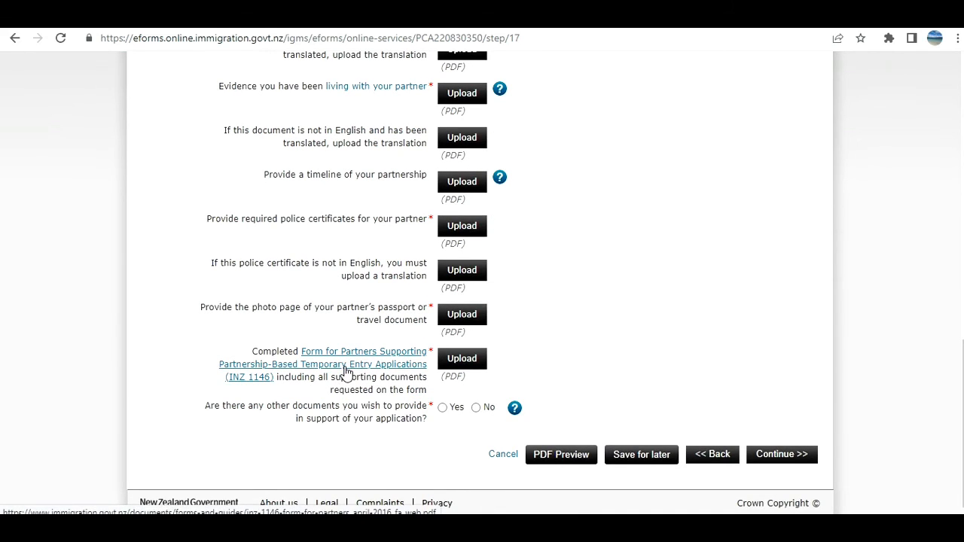
pyautogui.click(345, 369)
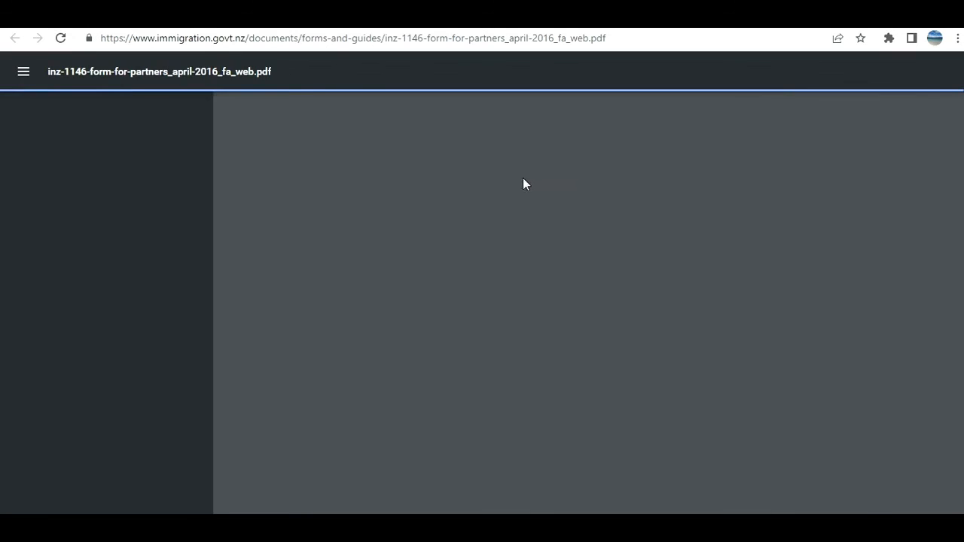
pyautogui.scroll(-5, 483, 217)
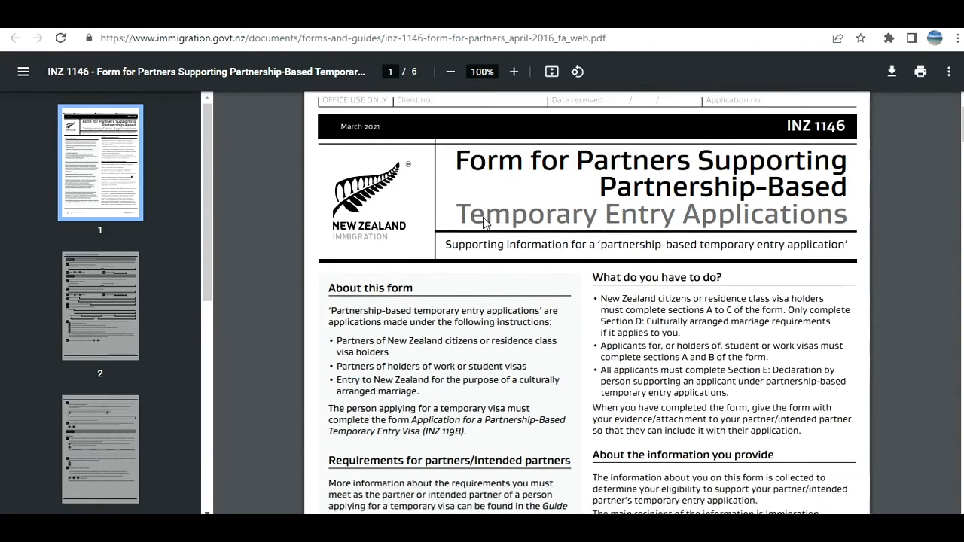
pyautogui.scroll(-20, 491, 223)
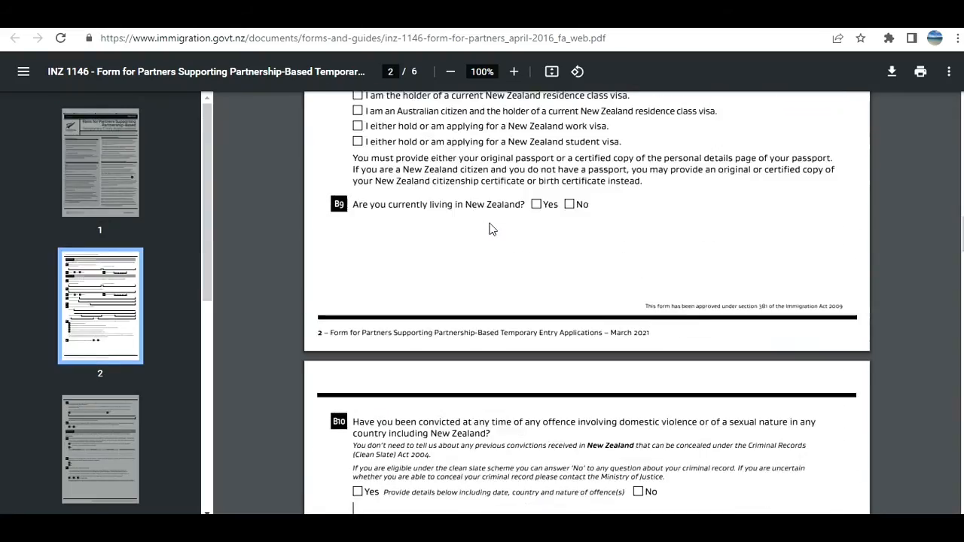
pyautogui.scroll(-20, 490, 229)
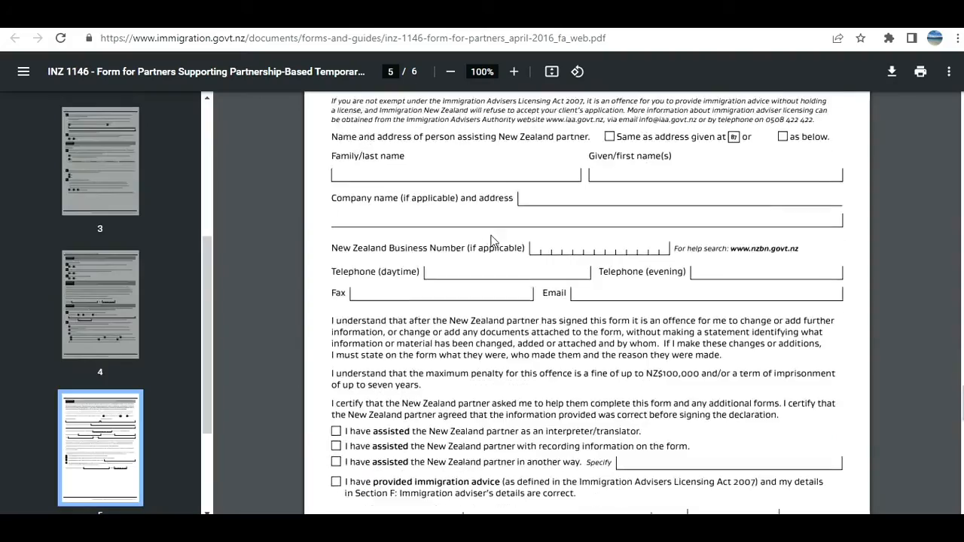
pyautogui.scroll(15, 490, 241)
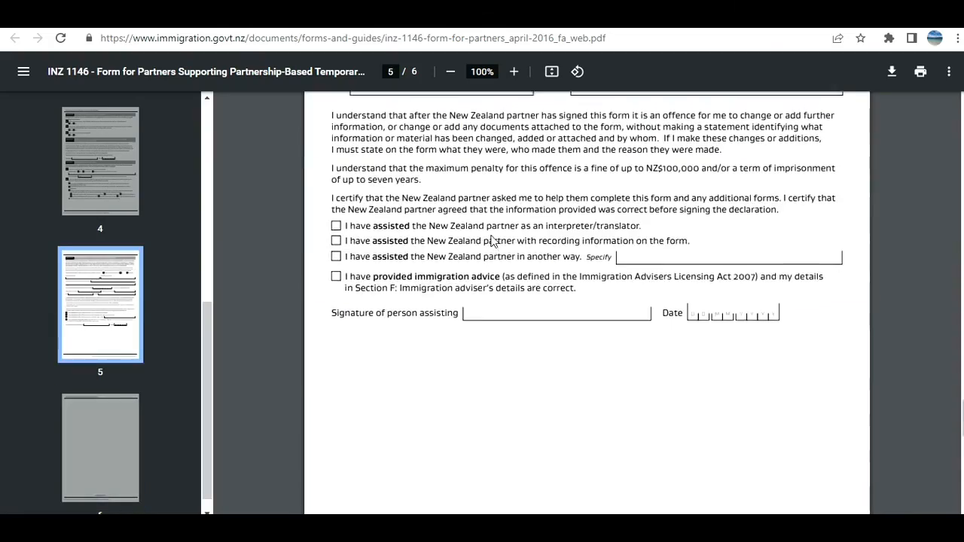
pyautogui.scroll(20, 501, 237)
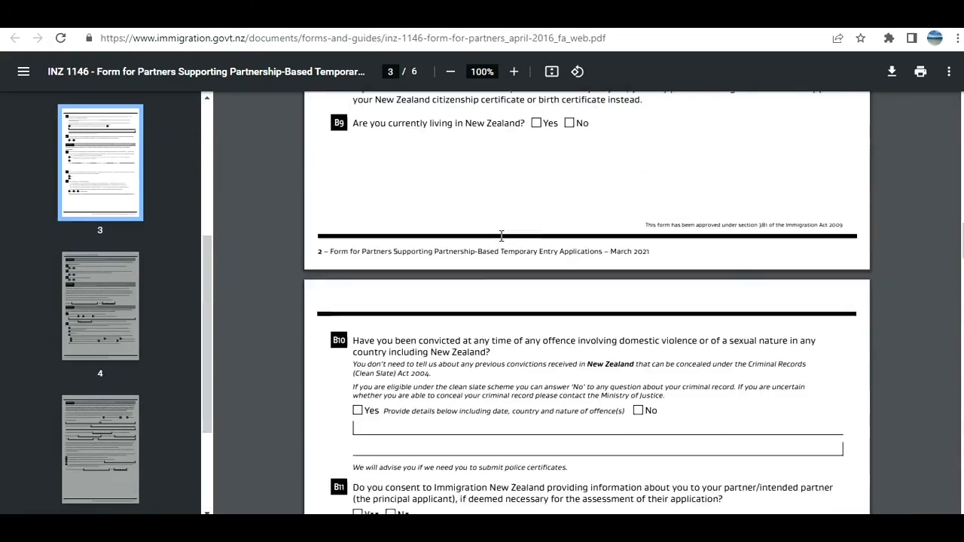
pyautogui.scroll(8, 505, 239)
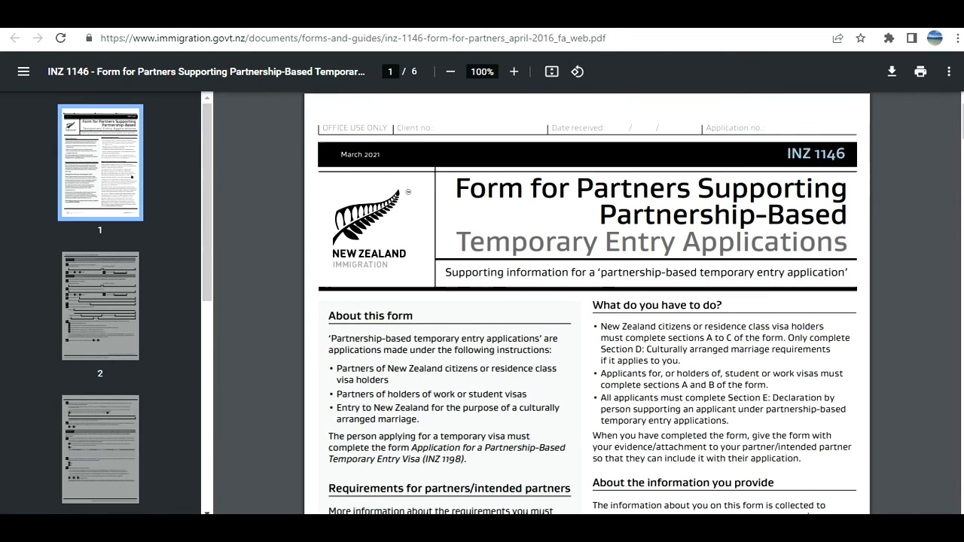
pyautogui.click(561, 15)
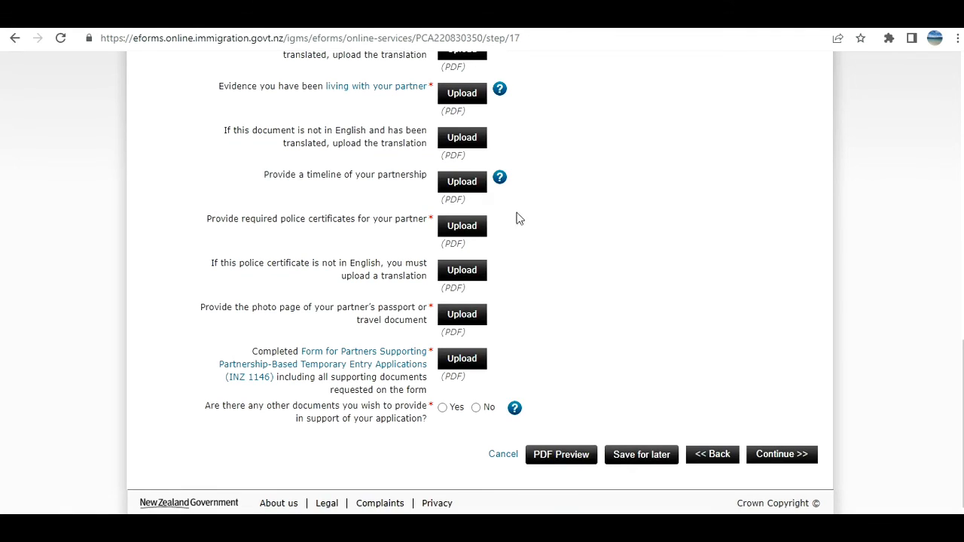
# Answer Yes to providing other documents in support of the application and look back over the required uploads
pyautogui.click(443, 407)
pyautogui.moveTo(515, 408)
pyautogui.scroll(10, 623, 337)
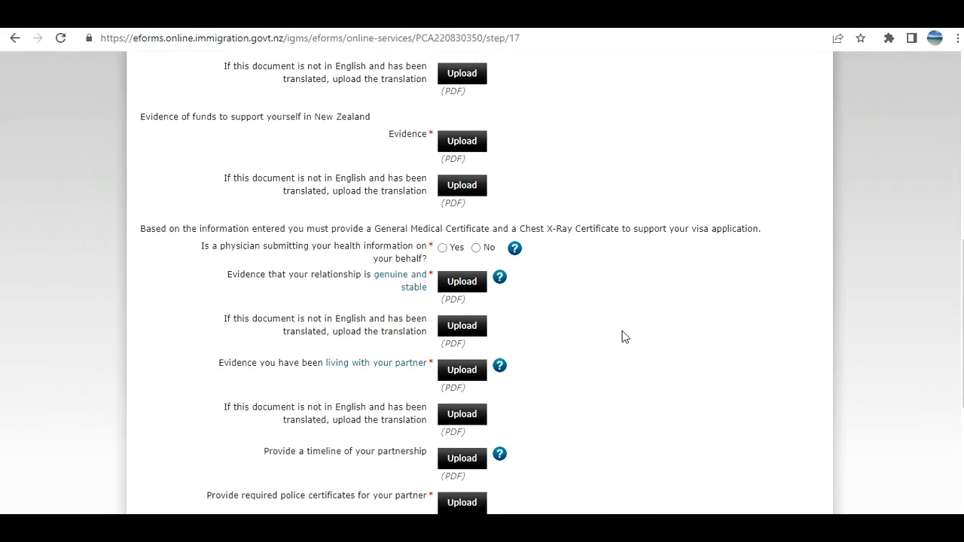
pyautogui.scroll(1, 622, 337)
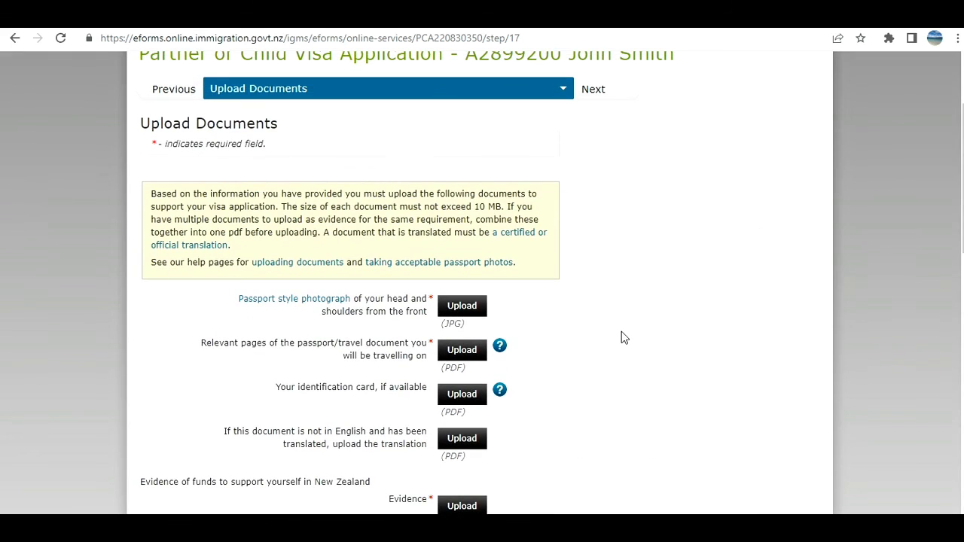